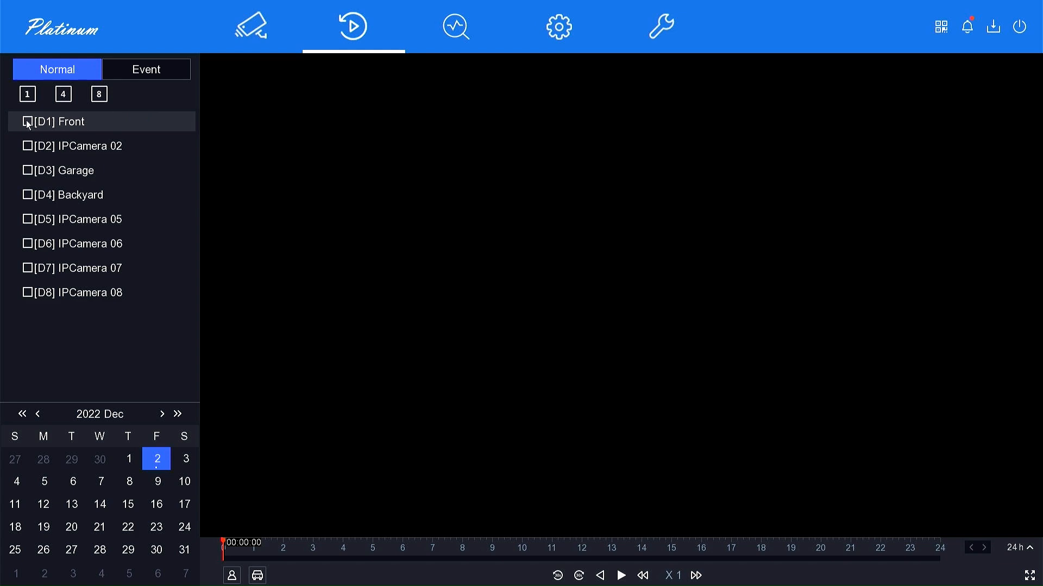
- Select the Front (D1), Garage (D3) and Backyard (D4) cameras for playback
click(27, 122)
click(27, 171)
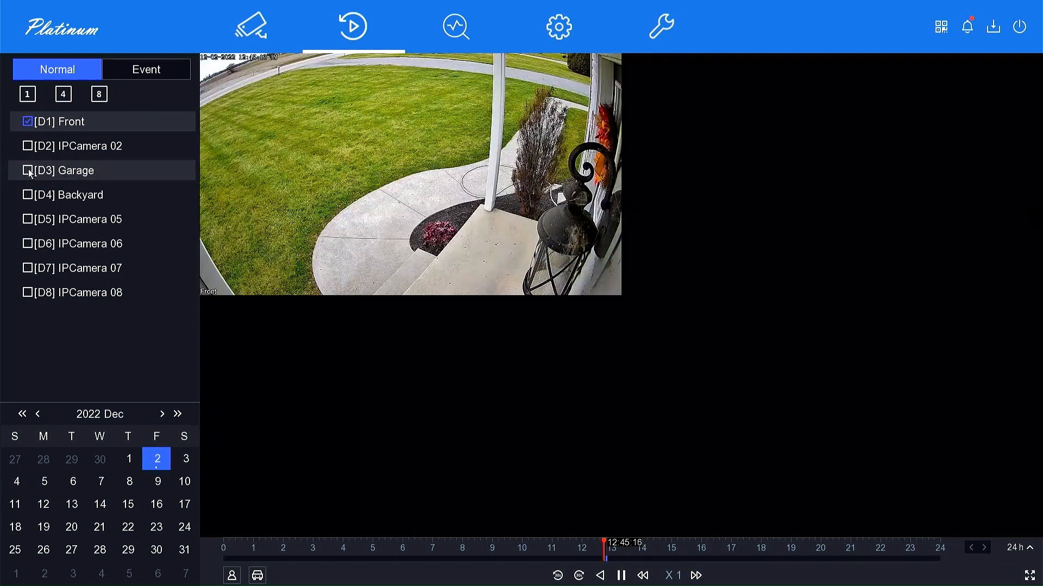
click(27, 195)
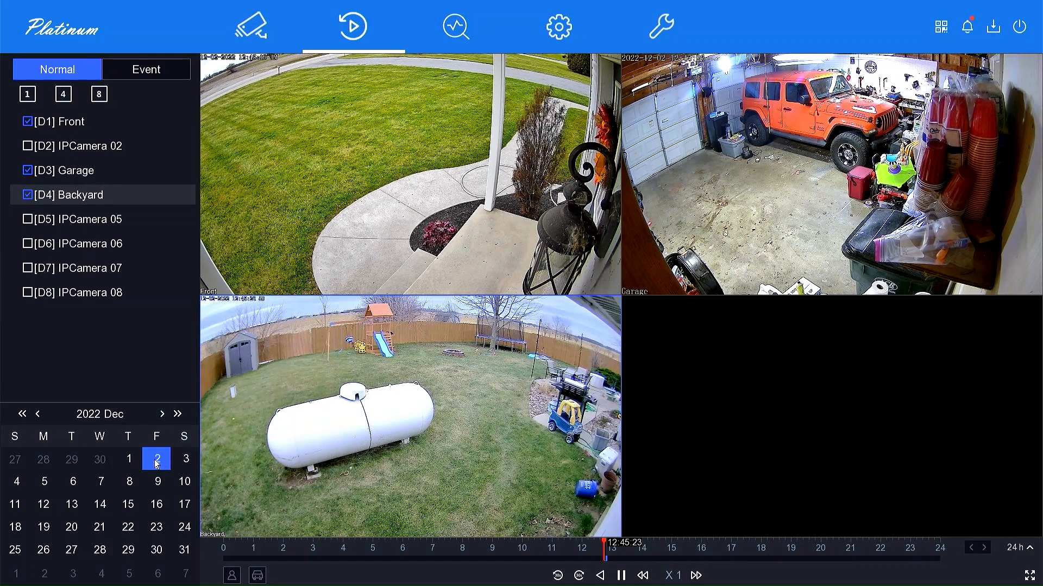
- Browse the playback calendar back to October 2022, return to December and choose December 2
click(38, 415)
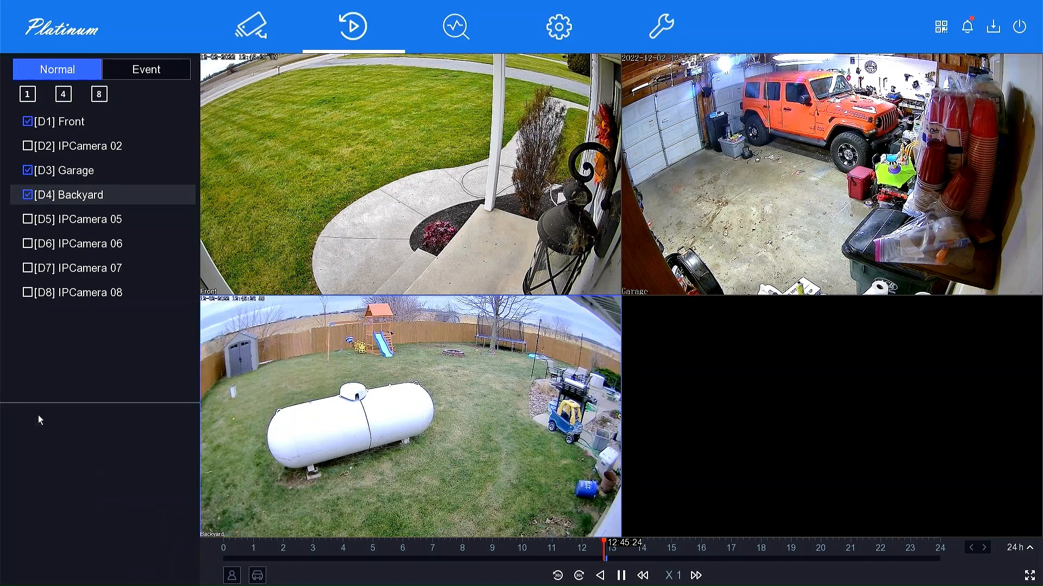
click(38, 415)
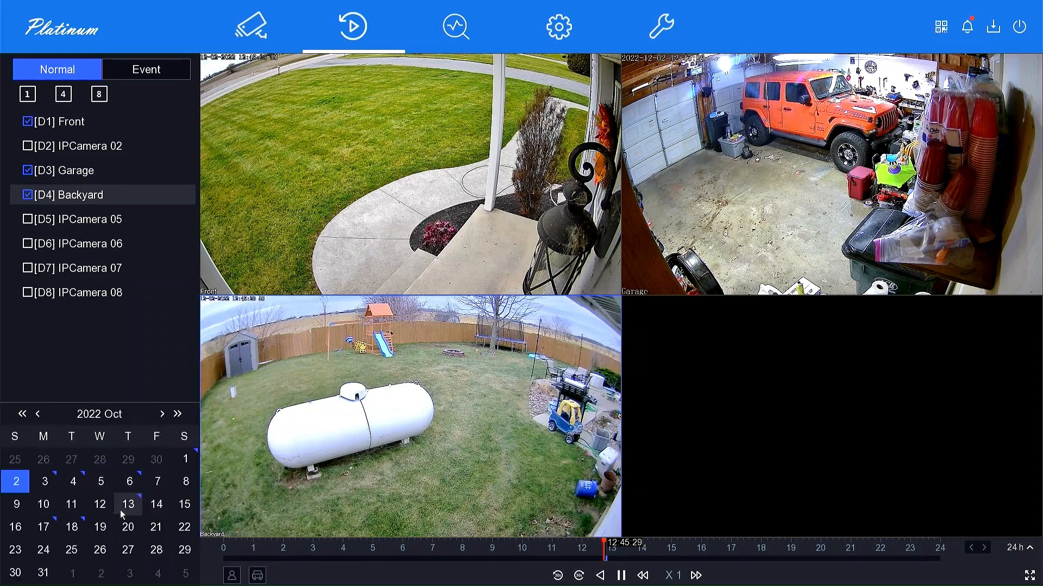
click(162, 415)
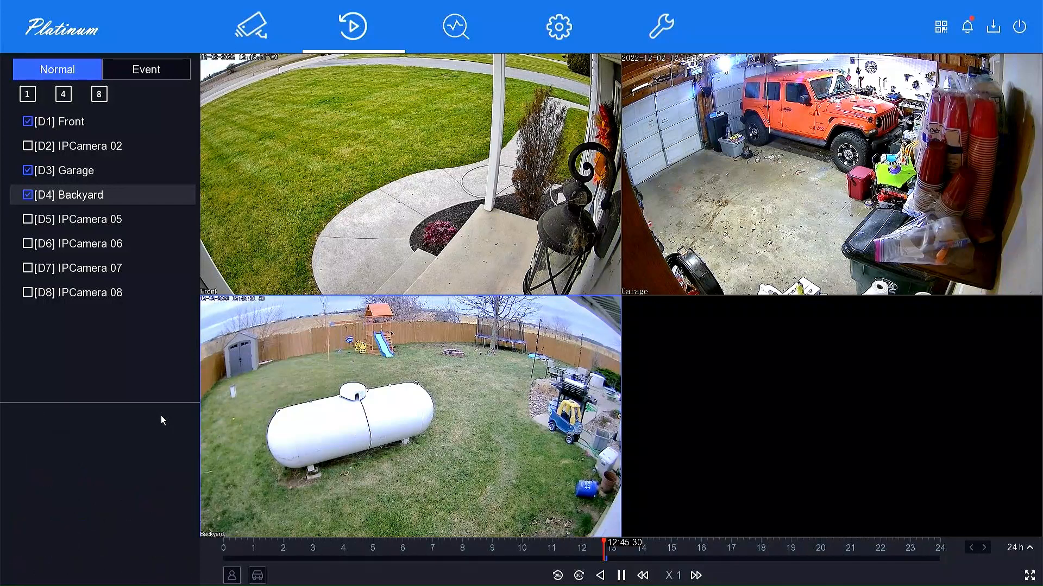
click(162, 415)
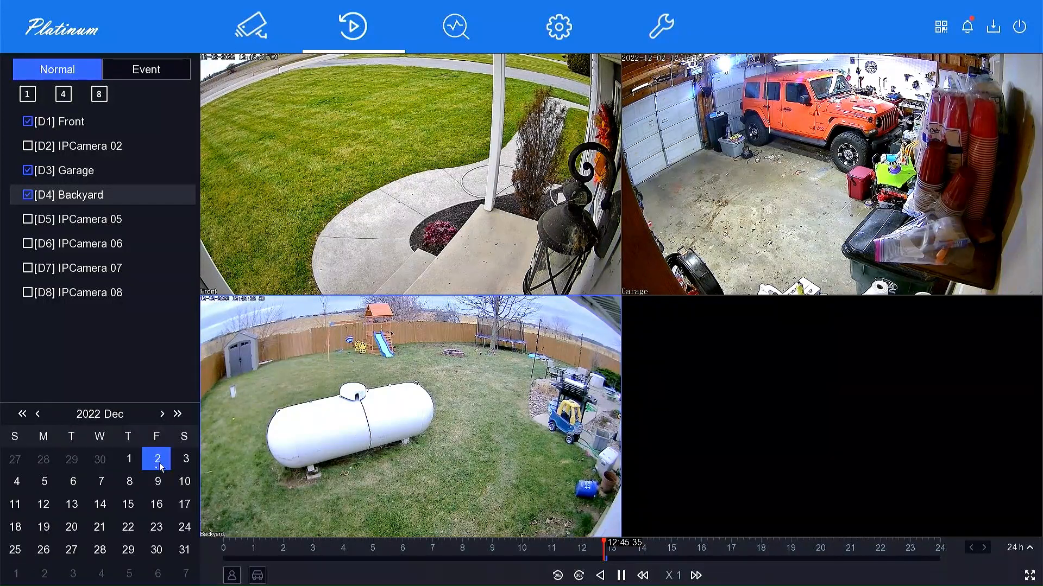
click(160, 465)
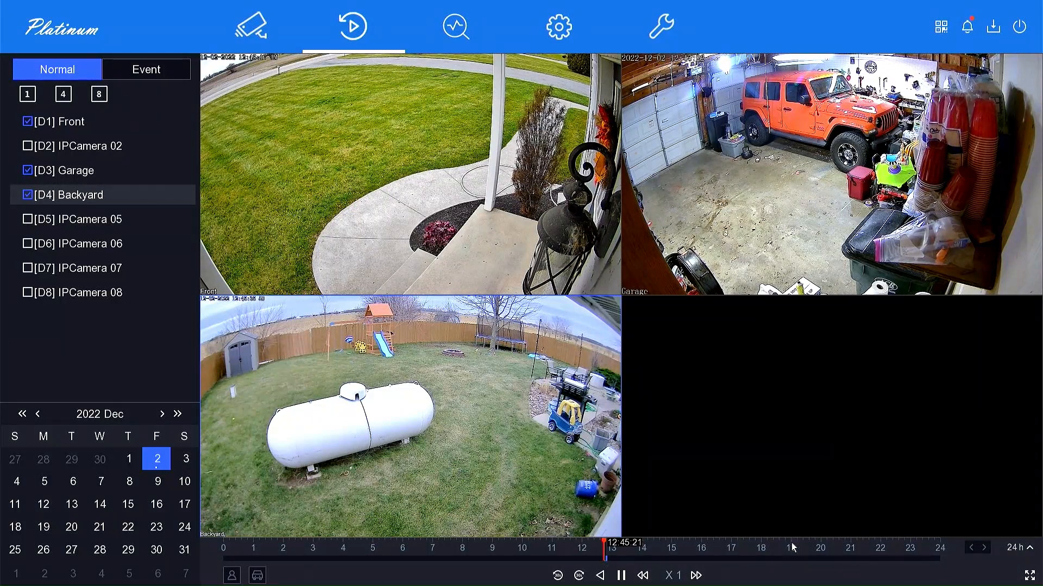
- Set the timeline range to 1 h and jump through the Front recording to about 12:47:44, 12:50:00 and 12:46:51
click(1030, 548)
click(958, 452)
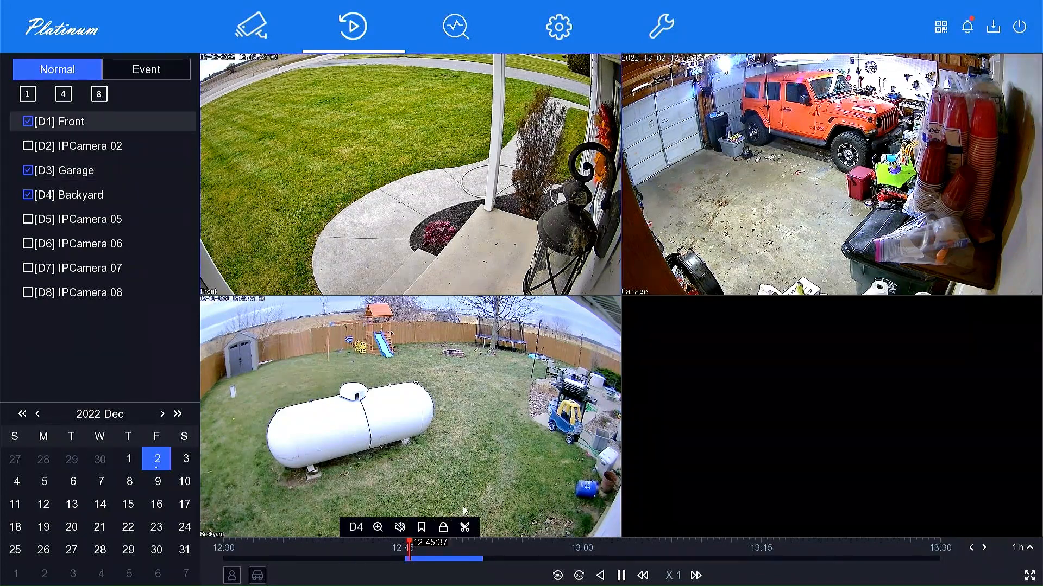
click(435, 555)
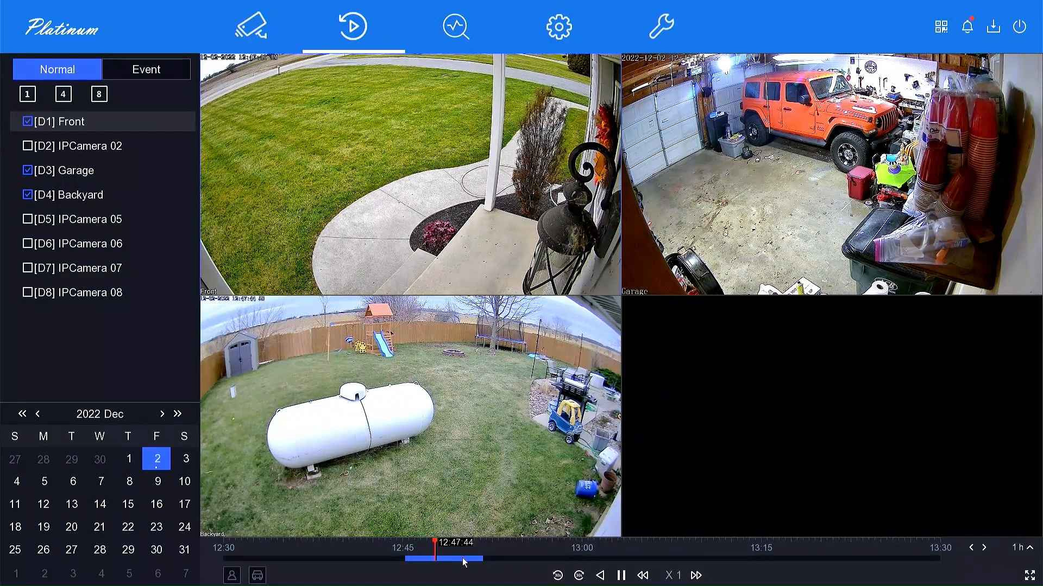
click(462, 558)
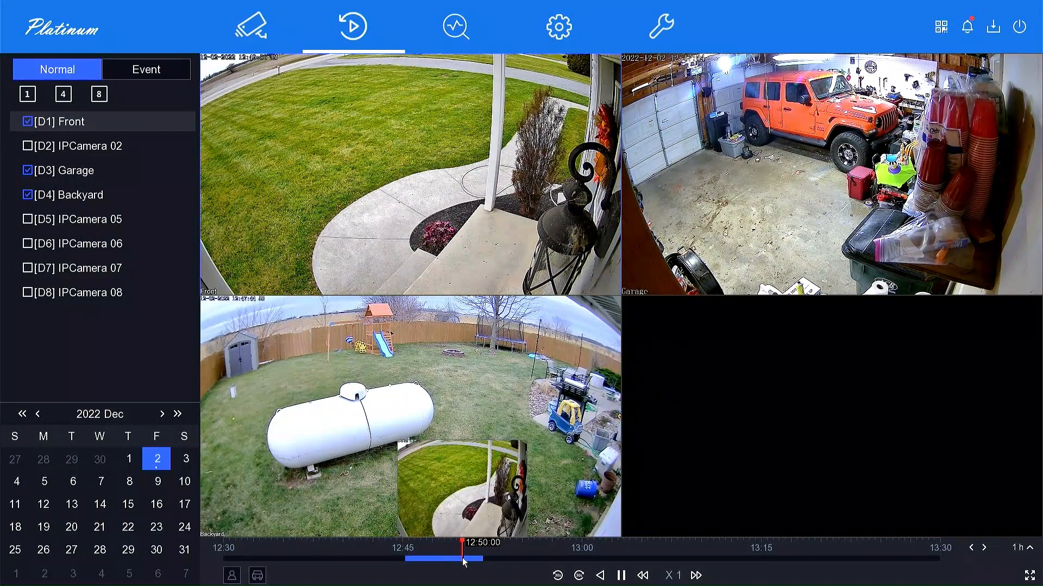
click(425, 559)
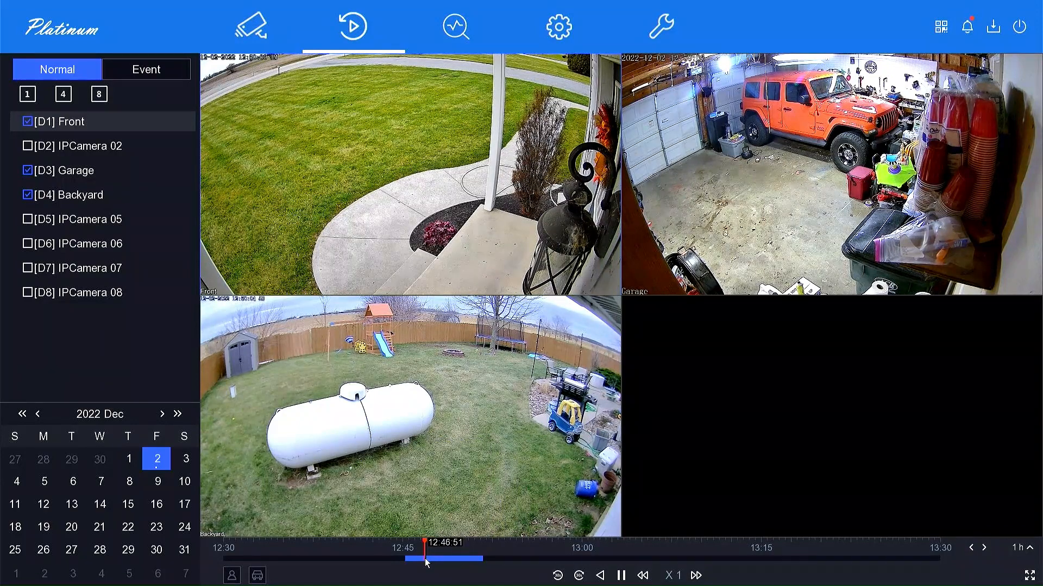
- Jump to about 12:48:27 in the Backyard recording and view that camera enlarged before restoring the grid
click(393, 467)
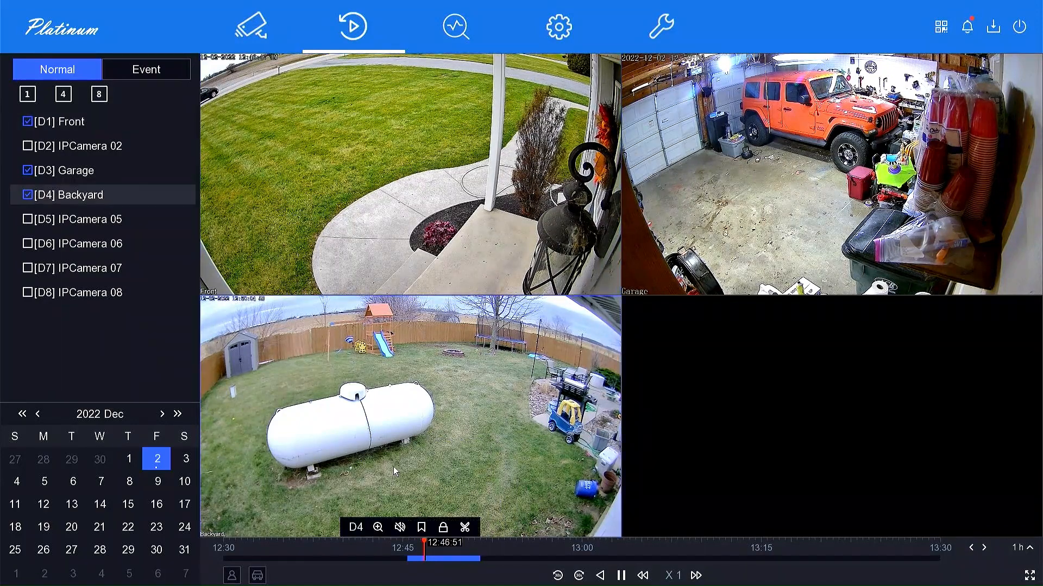
click(442, 558)
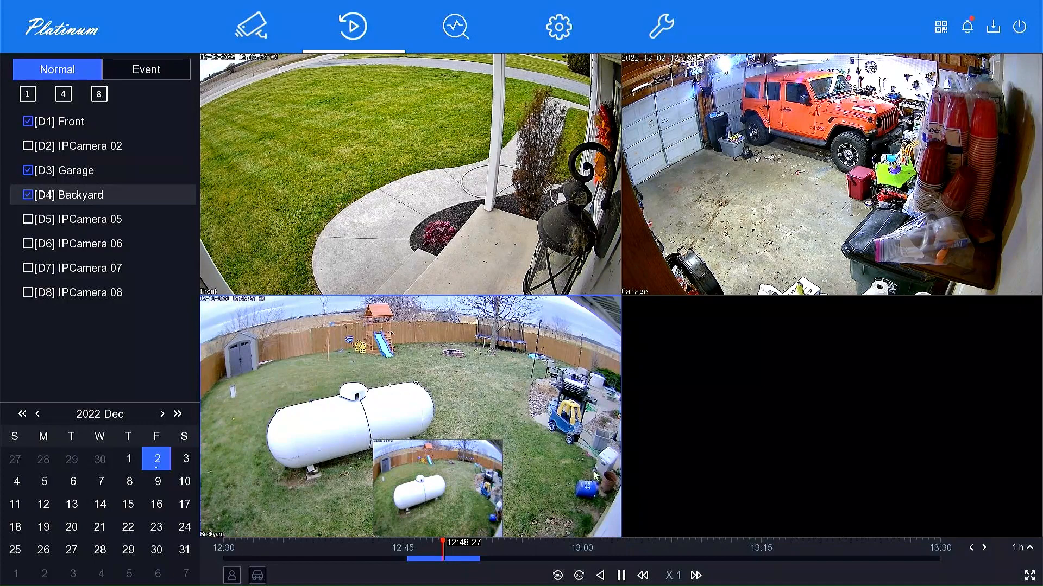
double_click(497, 356)
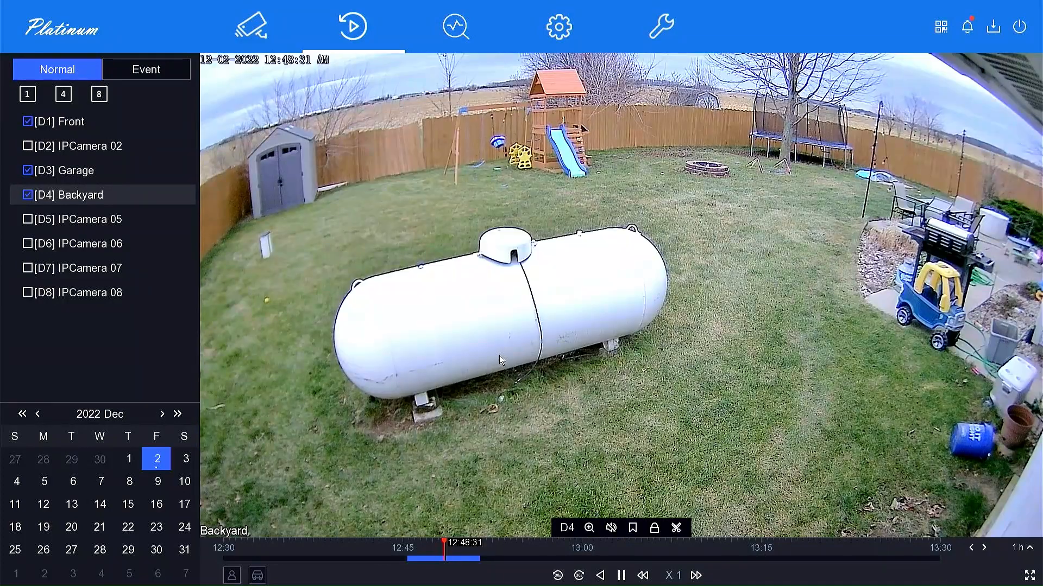
double_click(500, 355)
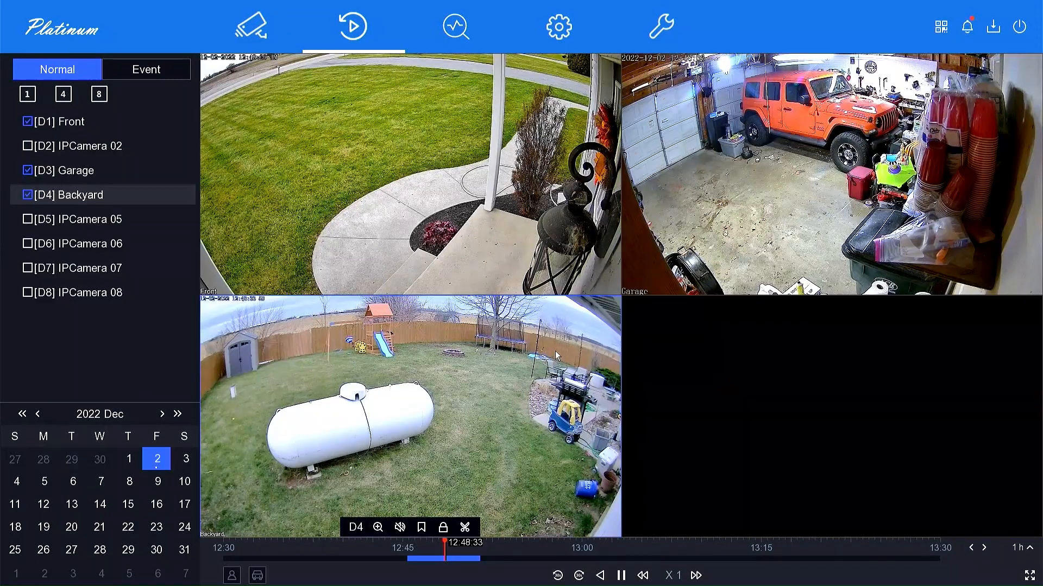
- Clip the Front camera's recording from 12:50:13 to 12:52:13 and save it for export
mouse_move(497, 216)
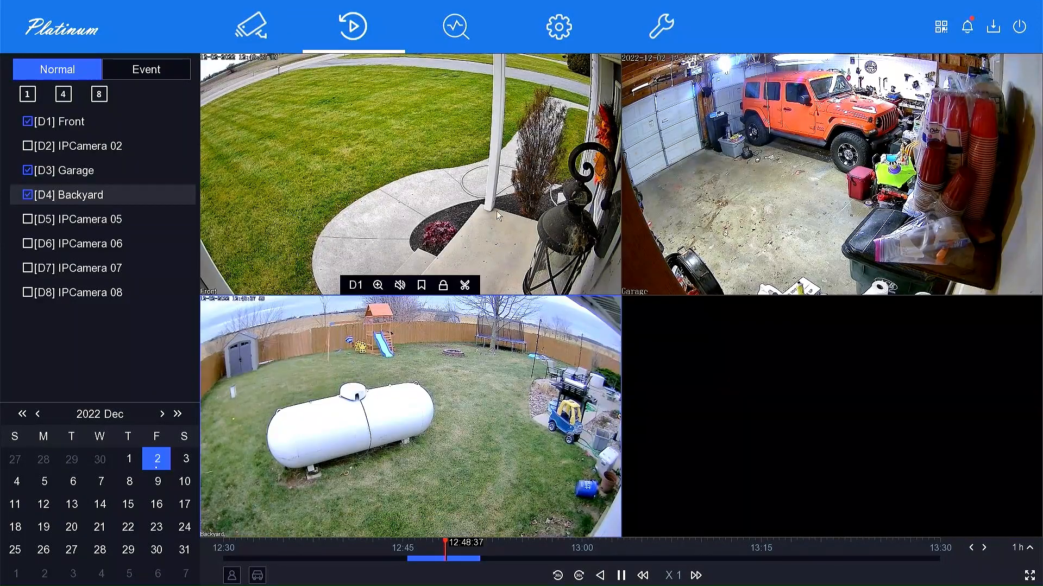
click(497, 212)
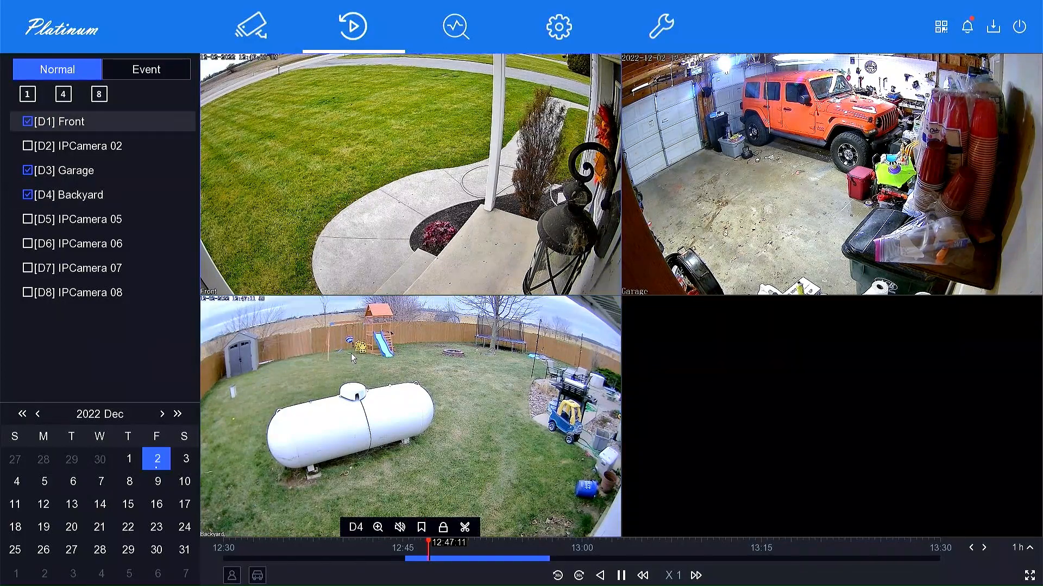
mouse_move(385, 209)
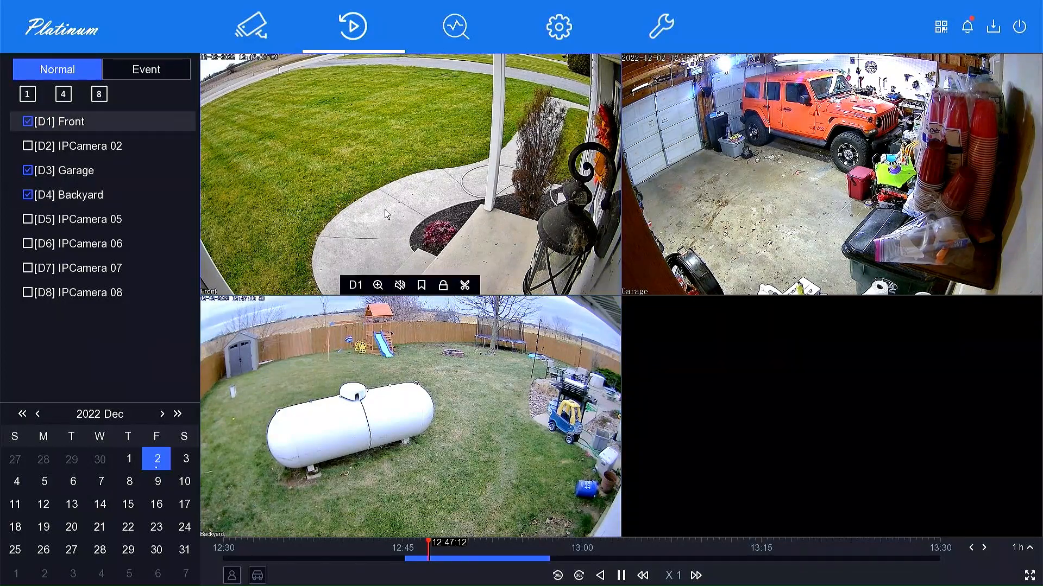
click(464, 285)
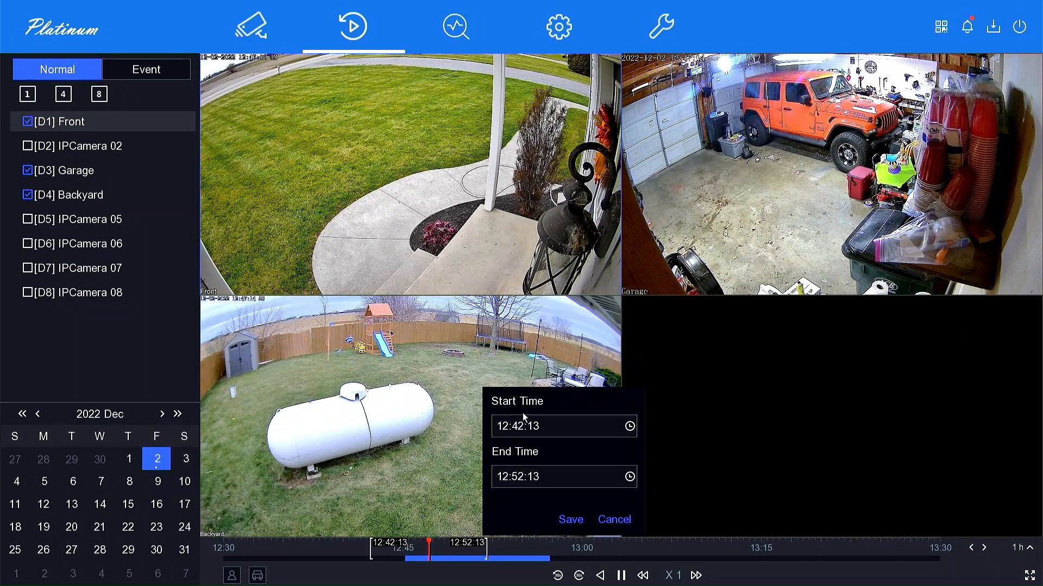
click(528, 430)
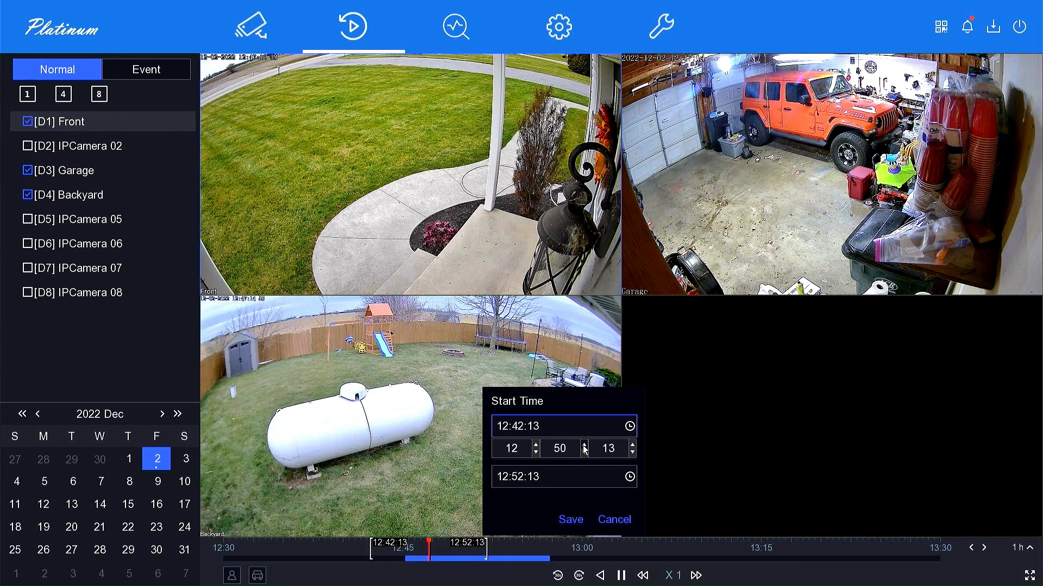
click(576, 519)
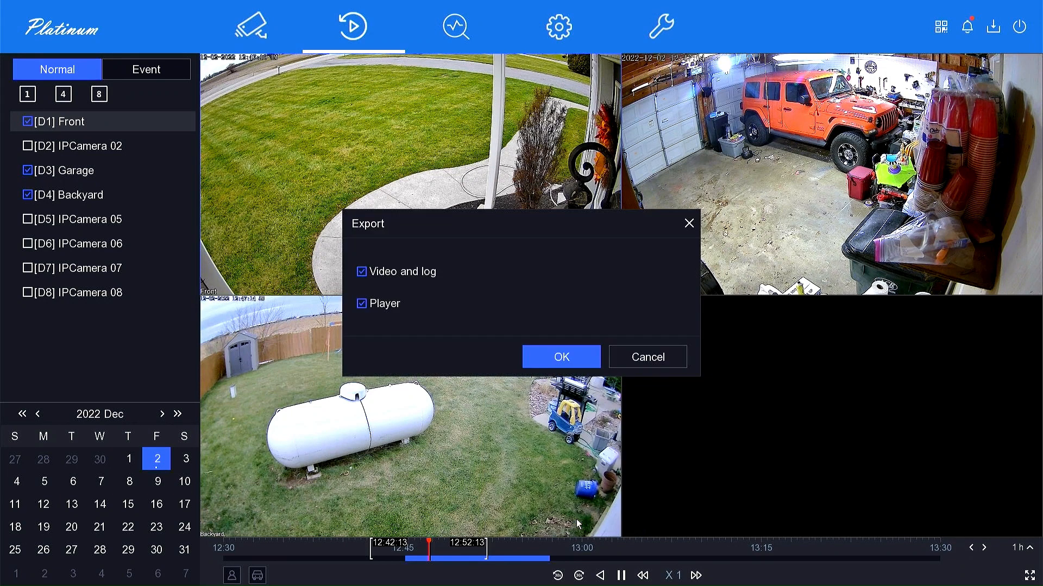
- Export the clip's video and log without the player to USB Flash Disk 1-1
click(386, 308)
click(561, 357)
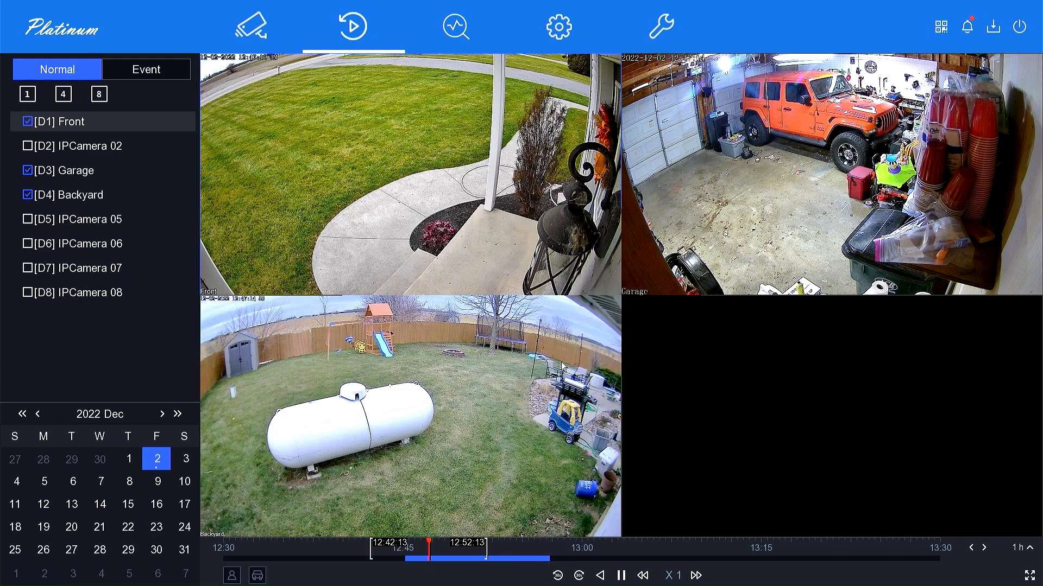
scroll(539, 321, down, 1)
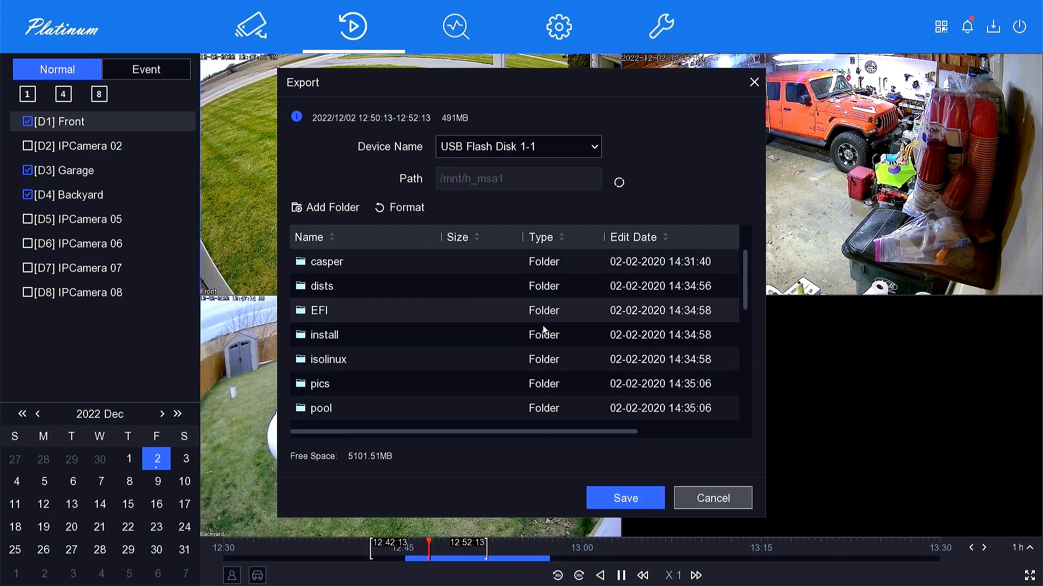
scroll(543, 325, down, 2)
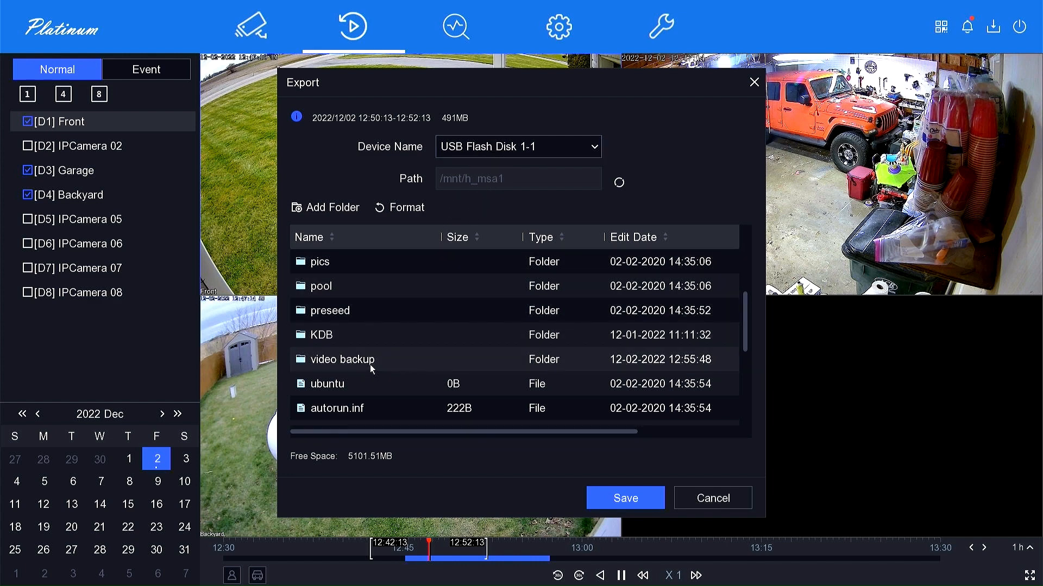
click(609, 501)
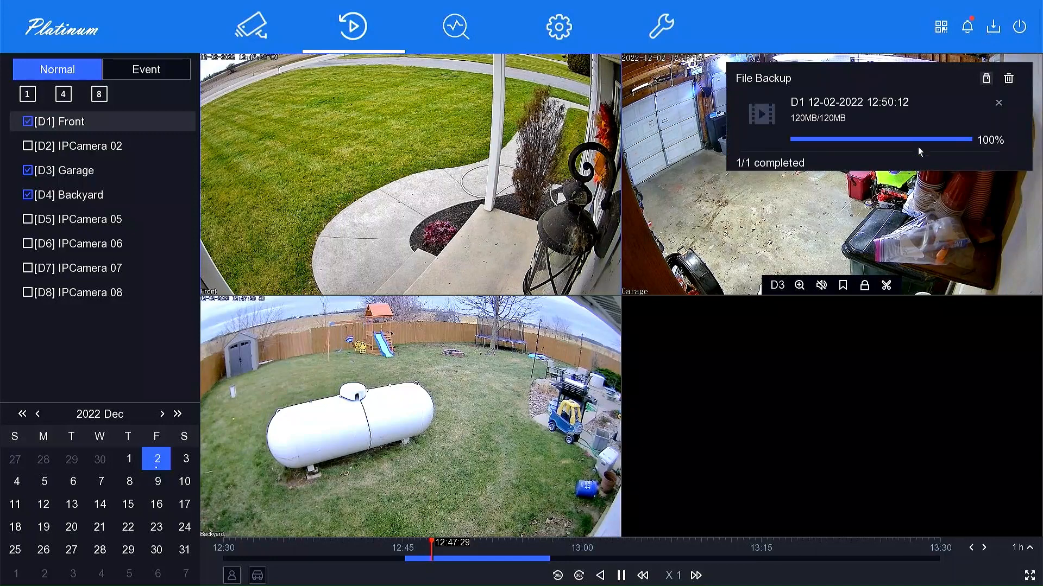
- Clear the completed Front camera export from the File Backup list and return to the live view
click(821, 334)
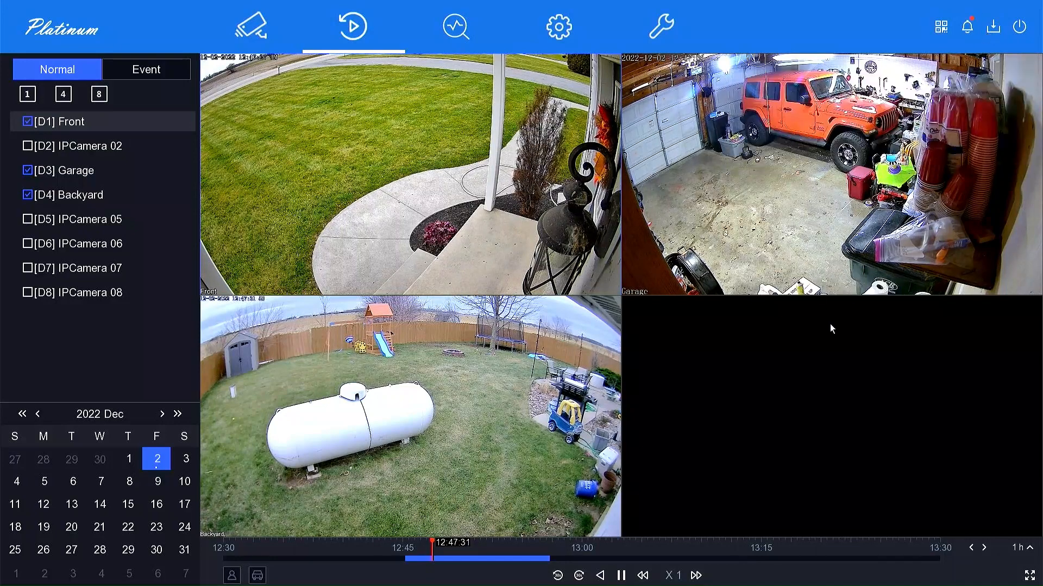
click(993, 28)
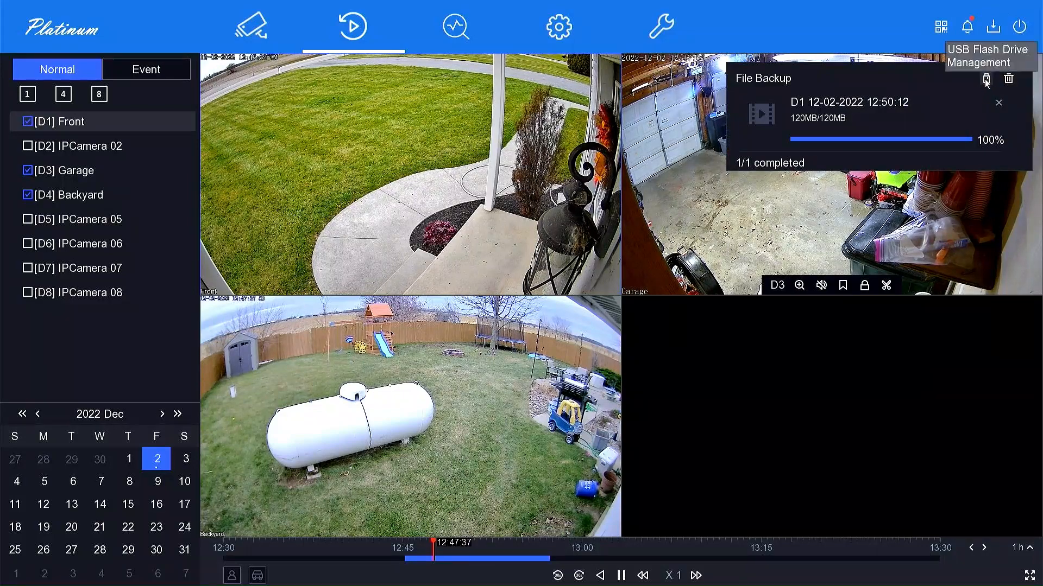
click(1008, 78)
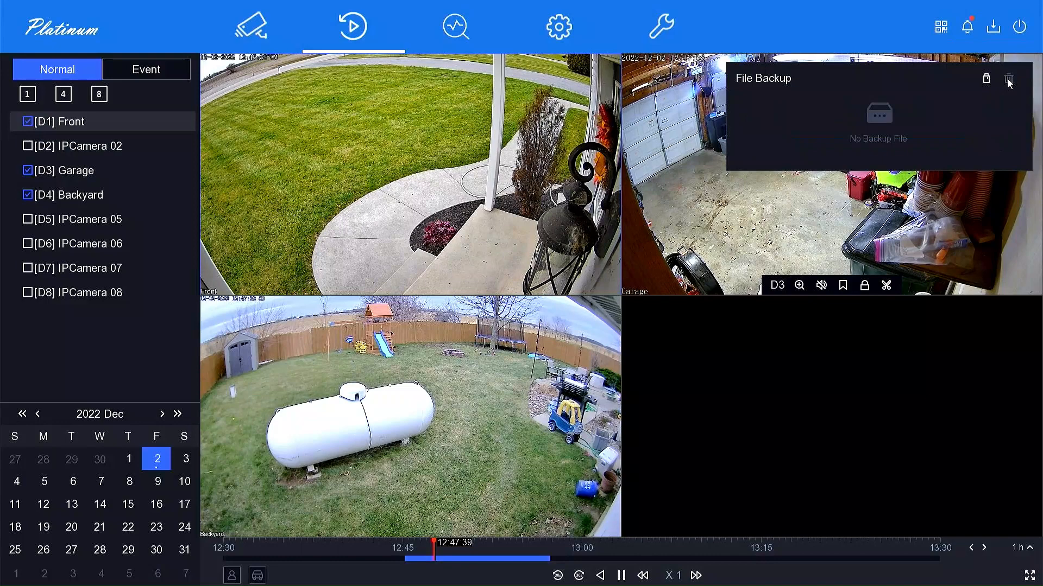
click(942, 210)
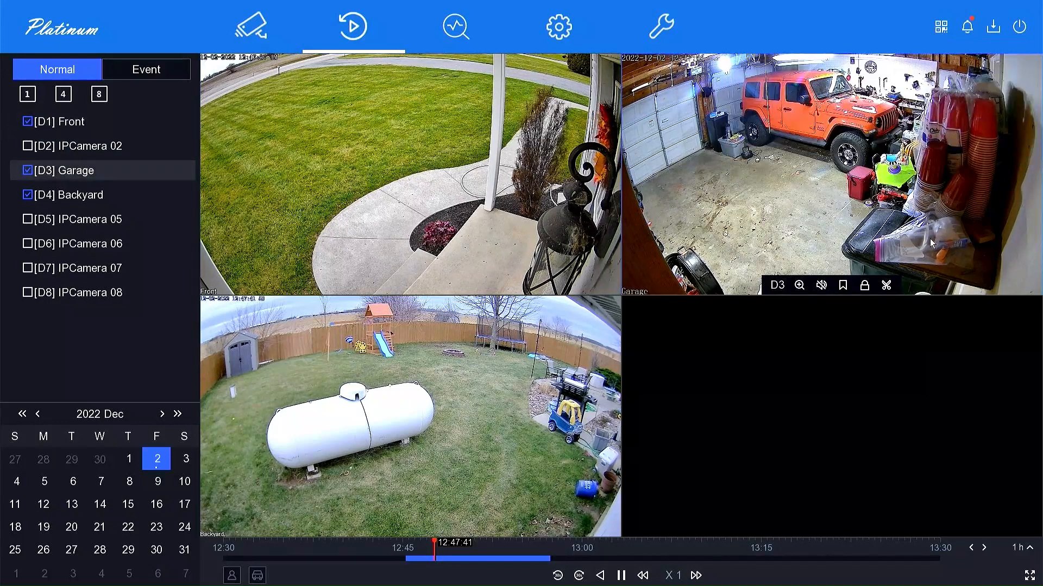
click(253, 23)
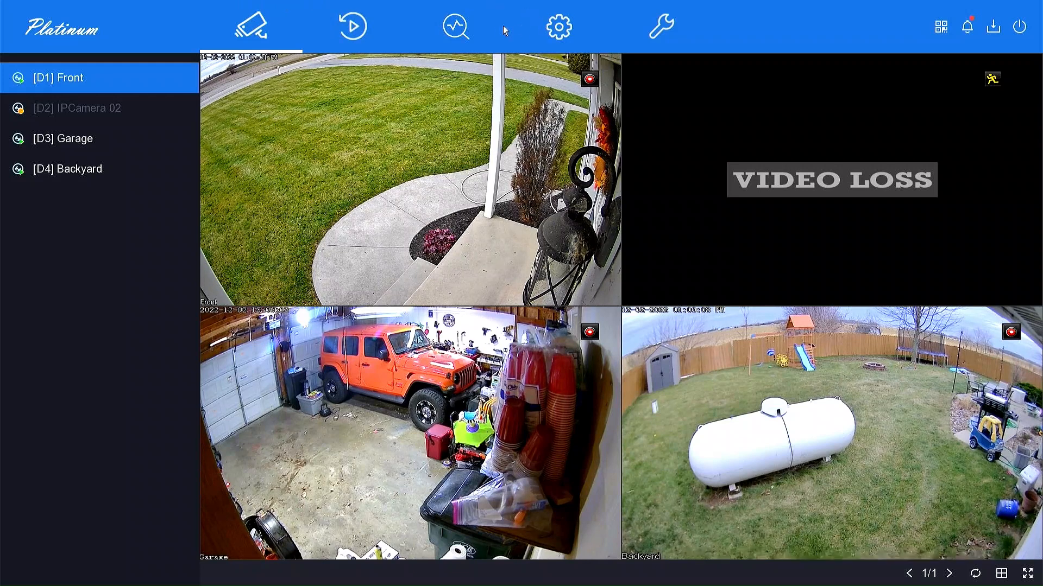
click(460, 33)
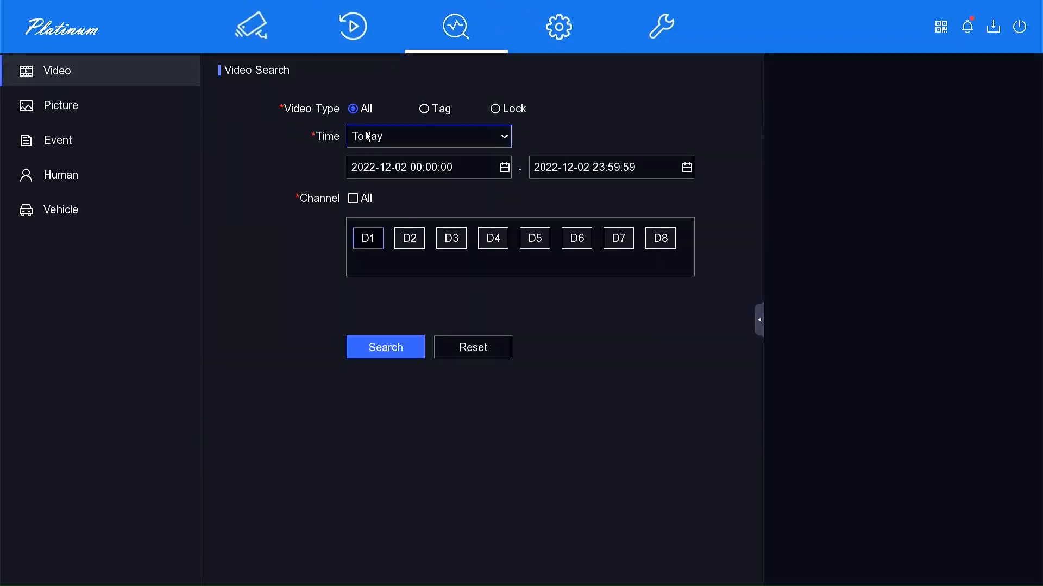
click(400, 138)
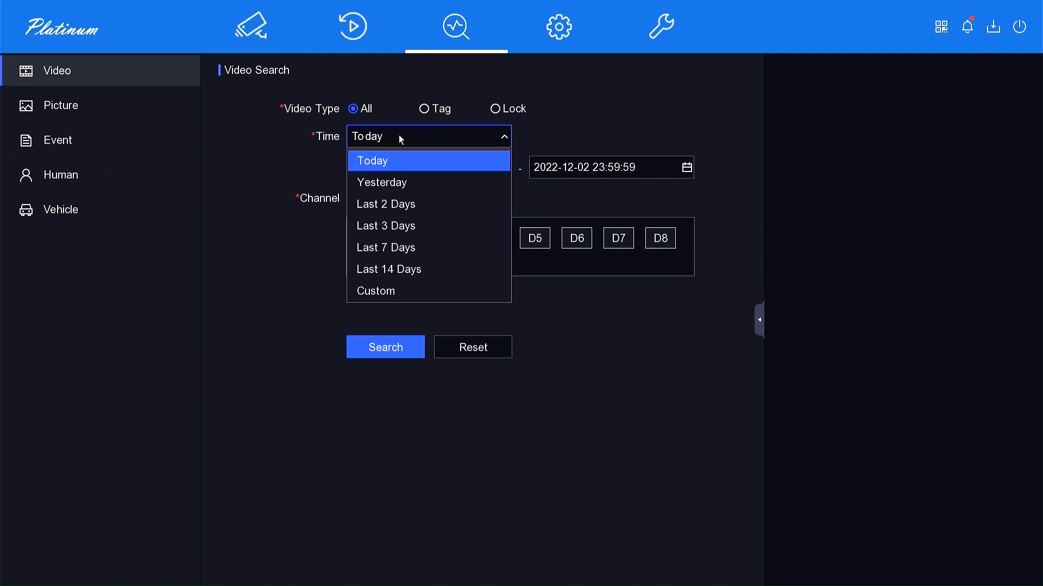
click(416, 291)
click(437, 168)
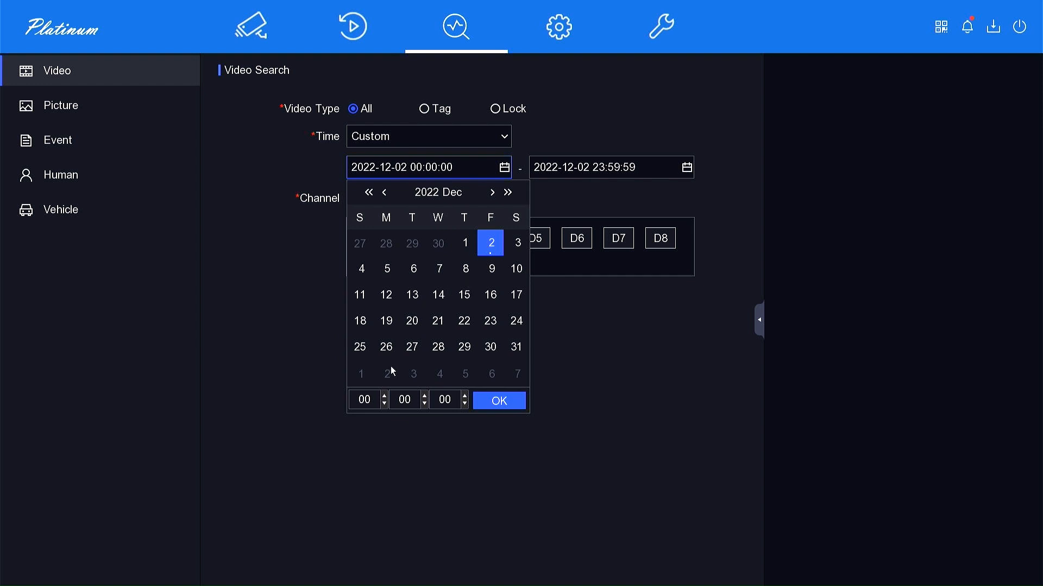
click(386, 396)
click(385, 396)
click(385, 396)
click(500, 402)
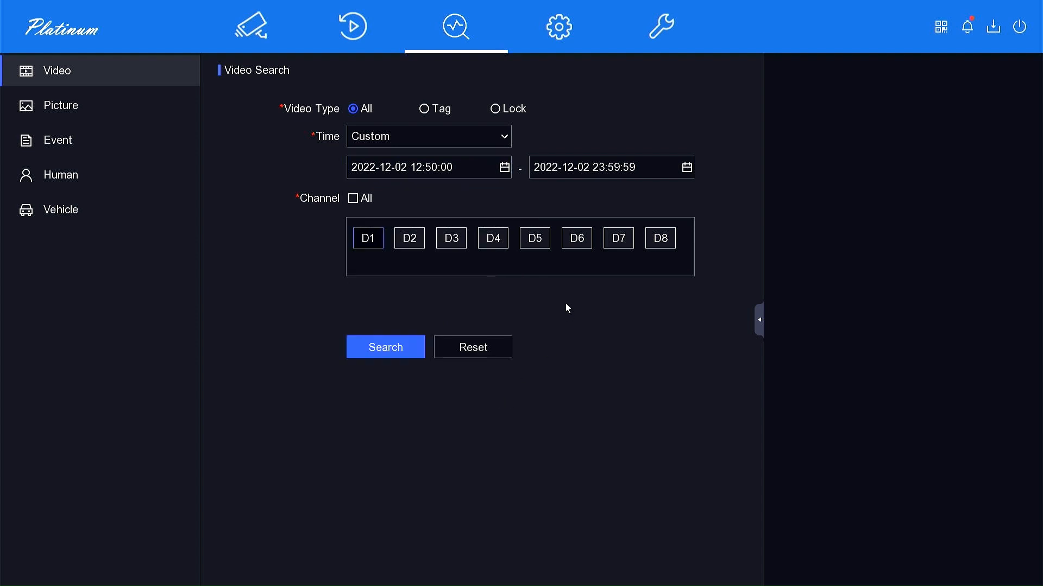
click(593, 169)
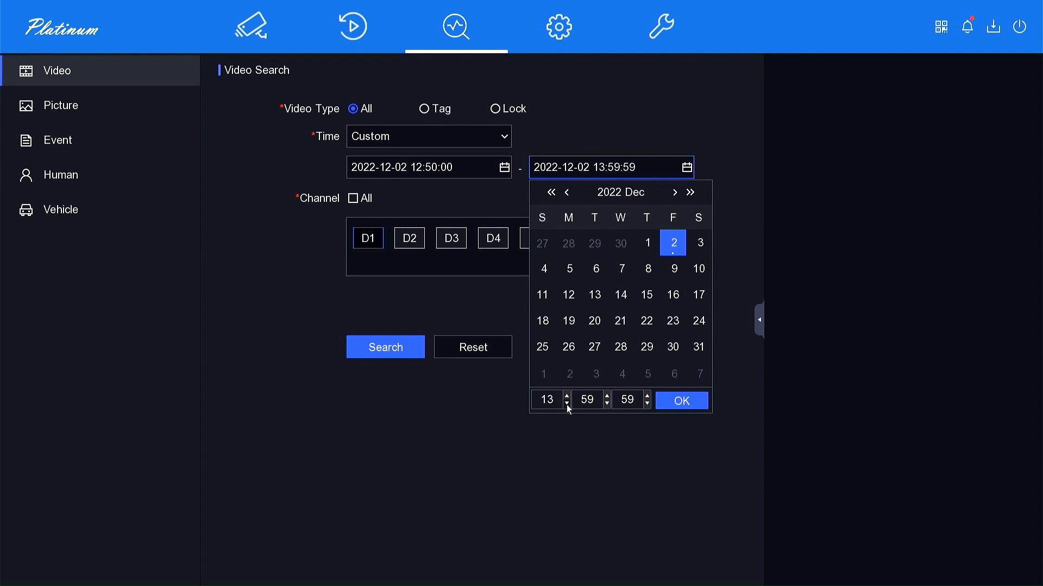
click(608, 404)
click(609, 404)
click(607, 404)
click(607, 404)
click(608, 404)
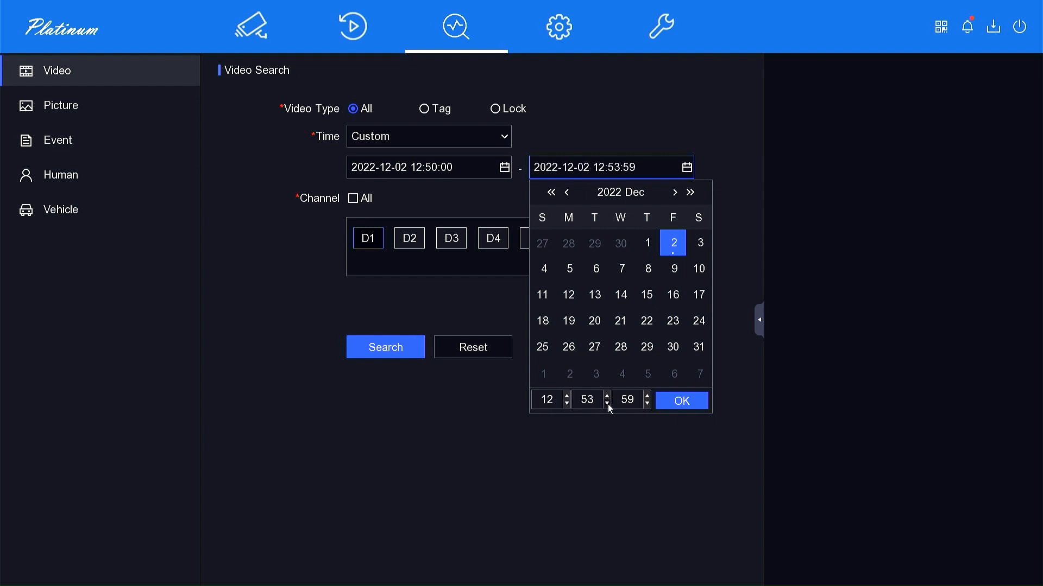
click(647, 398)
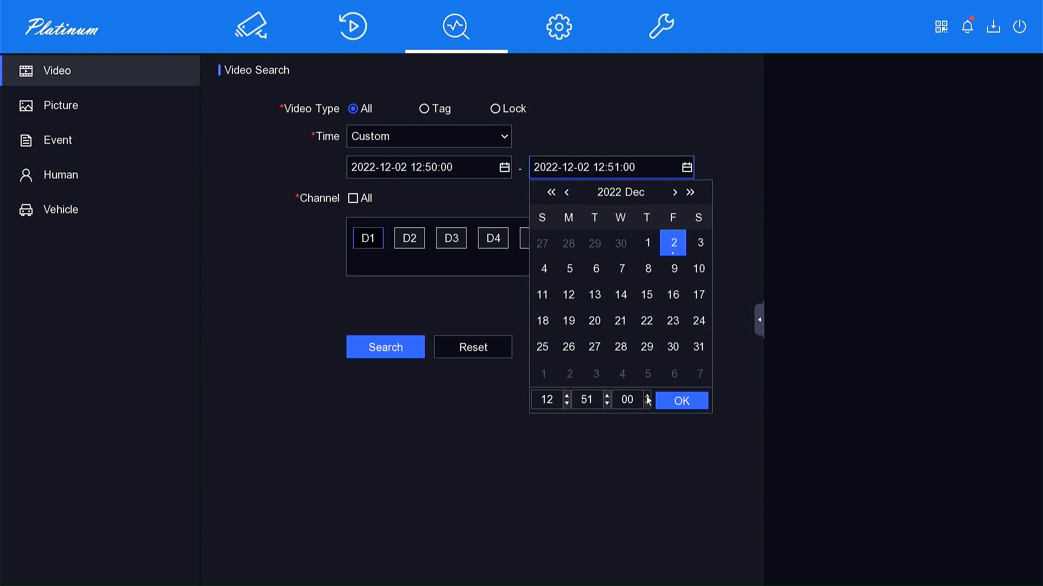
click(684, 401)
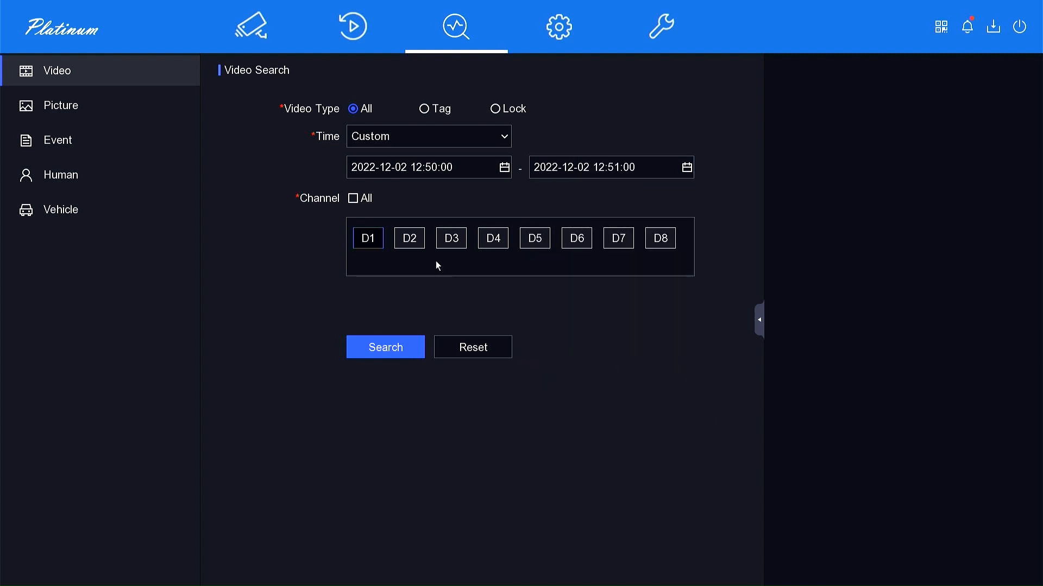
- Add channels D3 and D4 to the D1 selection and search for their recorded video
click(494, 241)
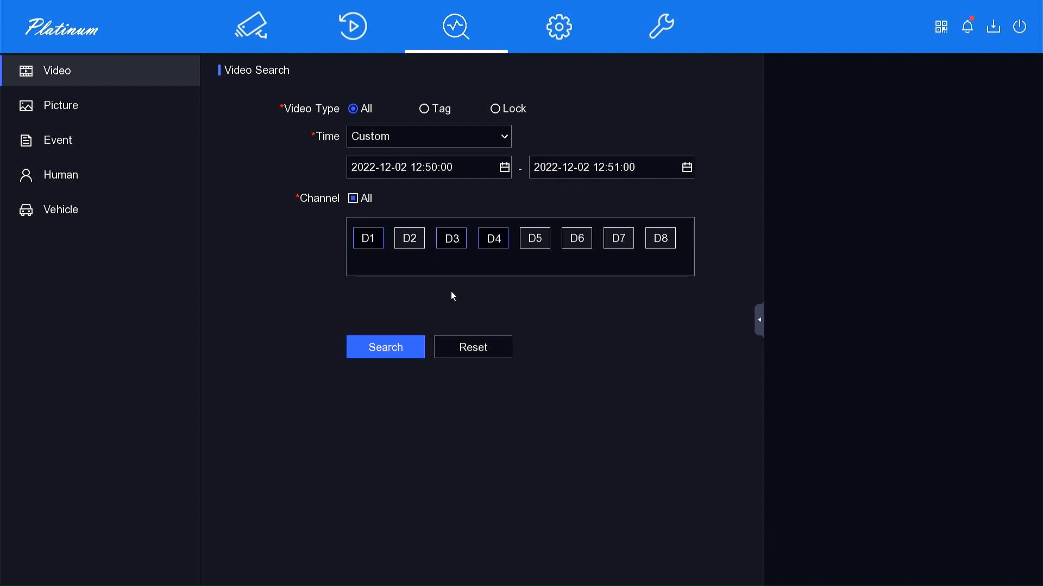
click(389, 350)
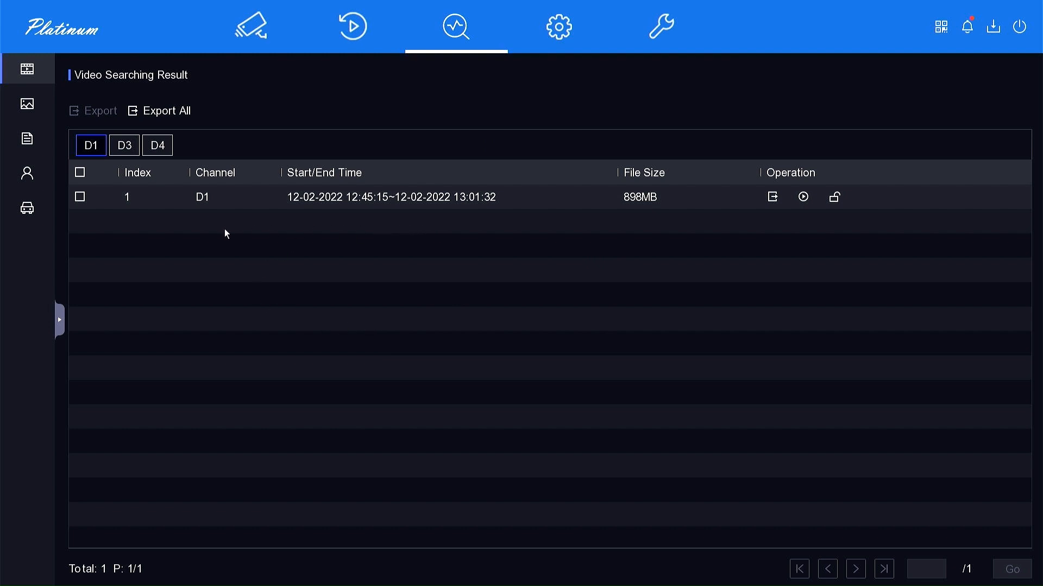
- Export the D1 search result's video and log to USB Flash Disk 1-1
click(81, 197)
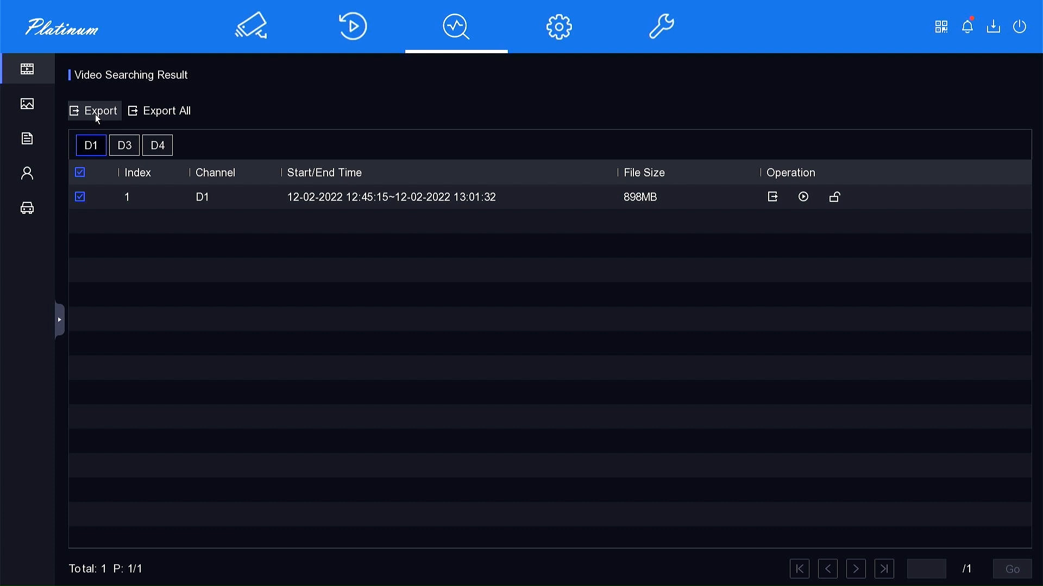
click(96, 115)
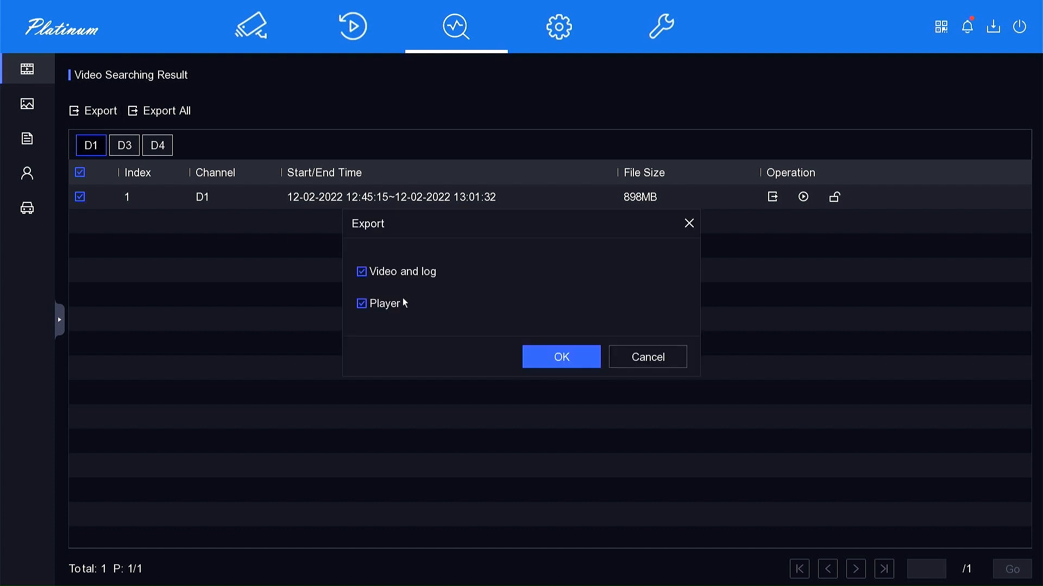
click(542, 354)
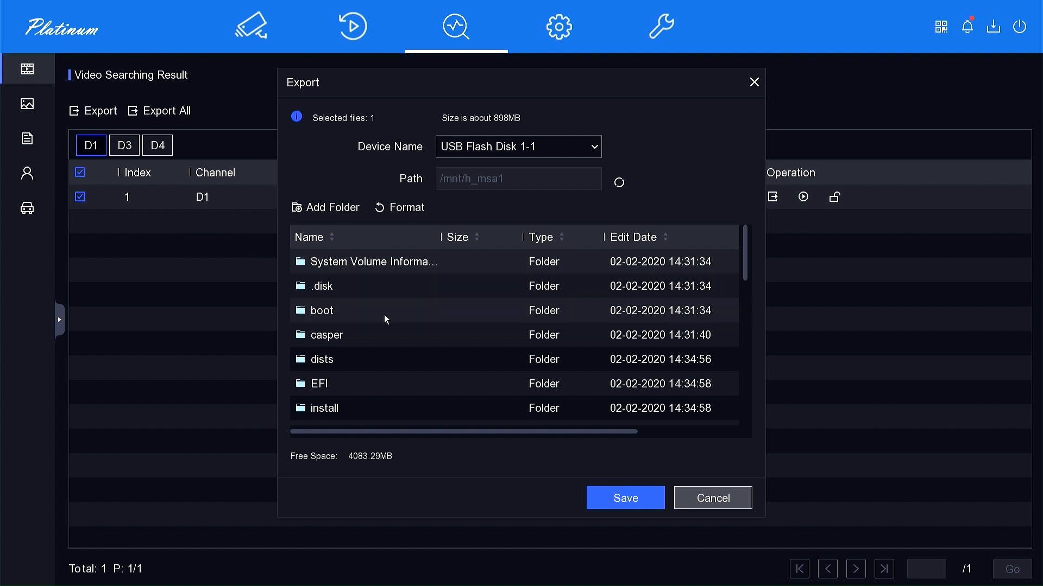
scroll(397, 323, down, 2)
scroll(402, 373, down, 5)
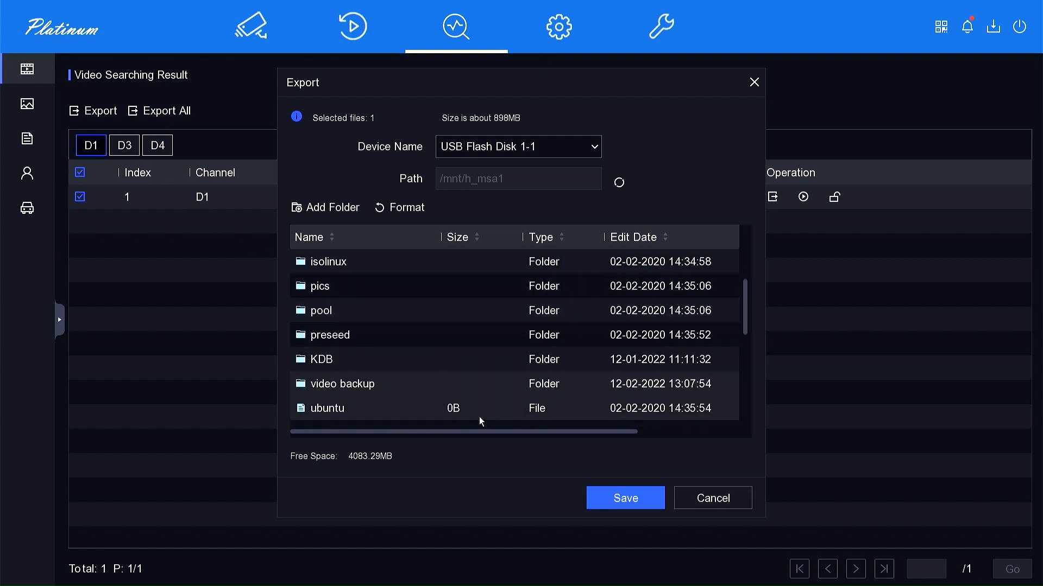
click(601, 496)
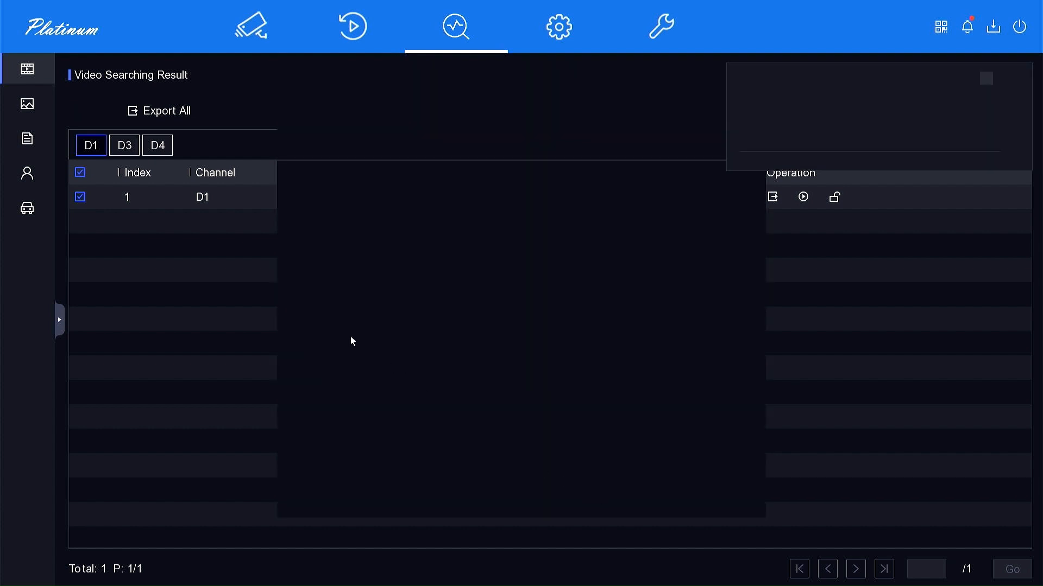
- Export the D3 search result's video and log without the player to USB Flash Disk 1-1
click(126, 152)
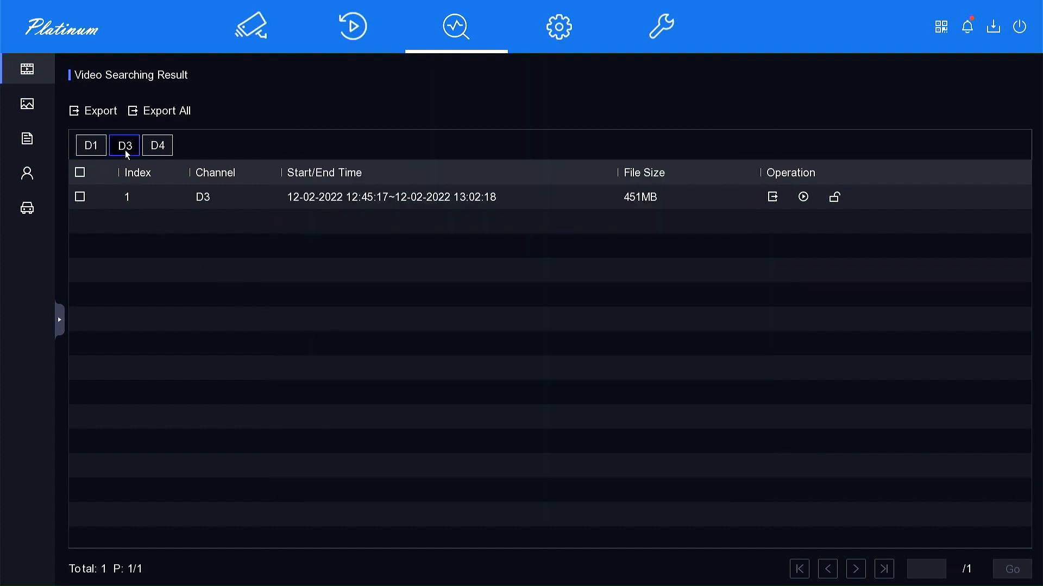
click(80, 198)
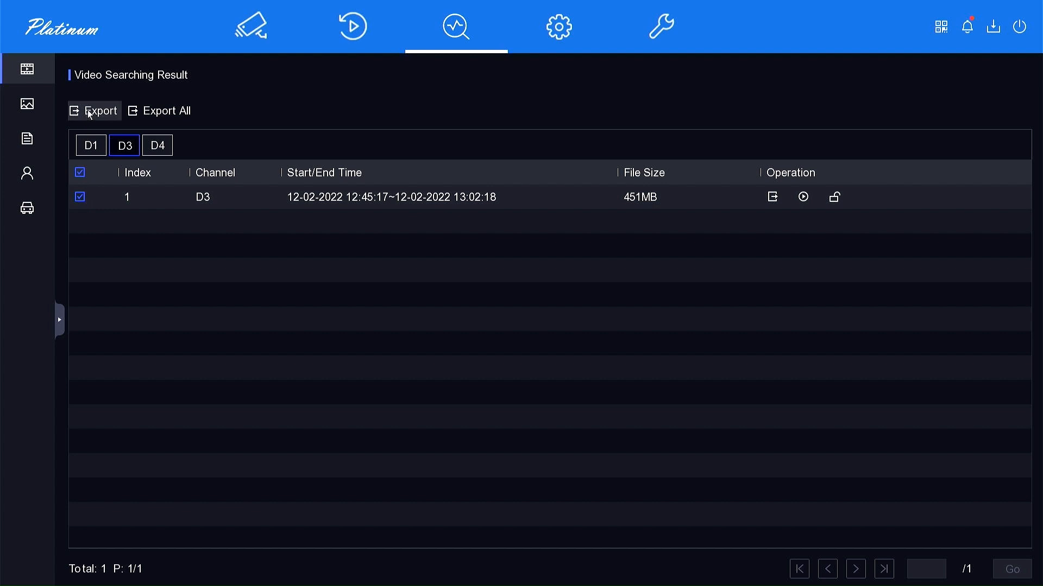
click(86, 111)
click(385, 305)
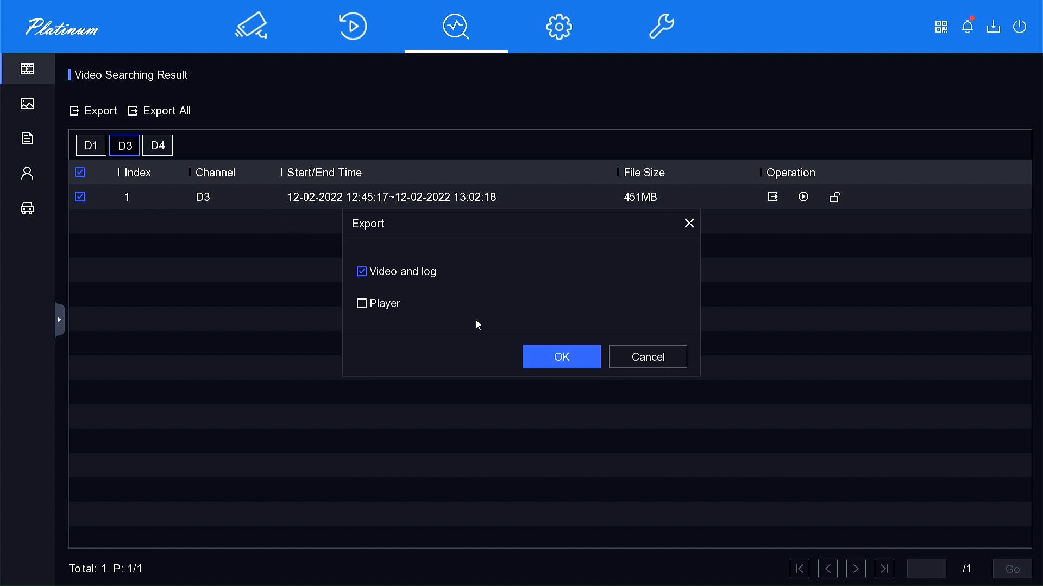
click(546, 357)
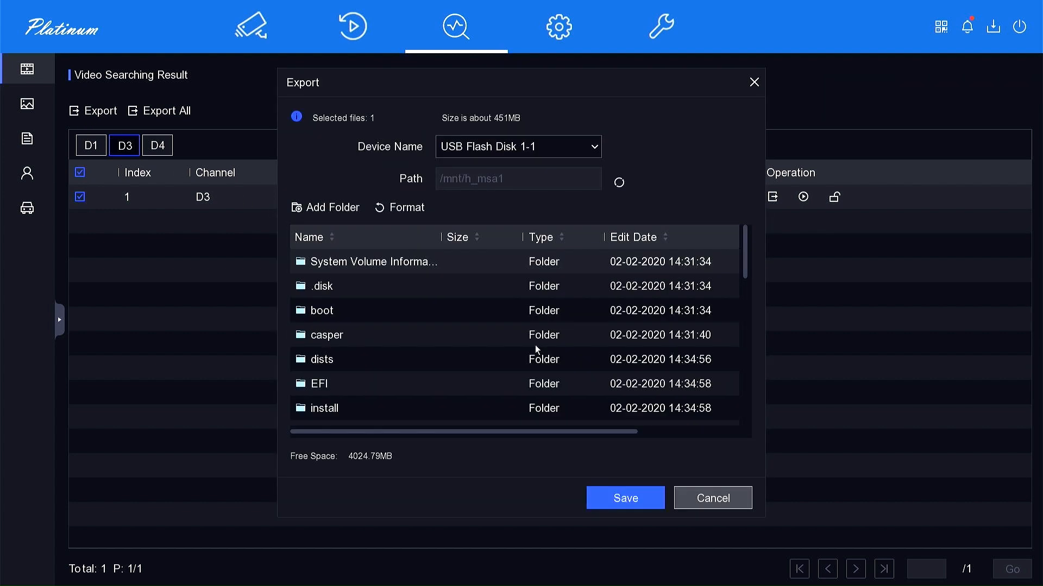
scroll(532, 361, down, 2)
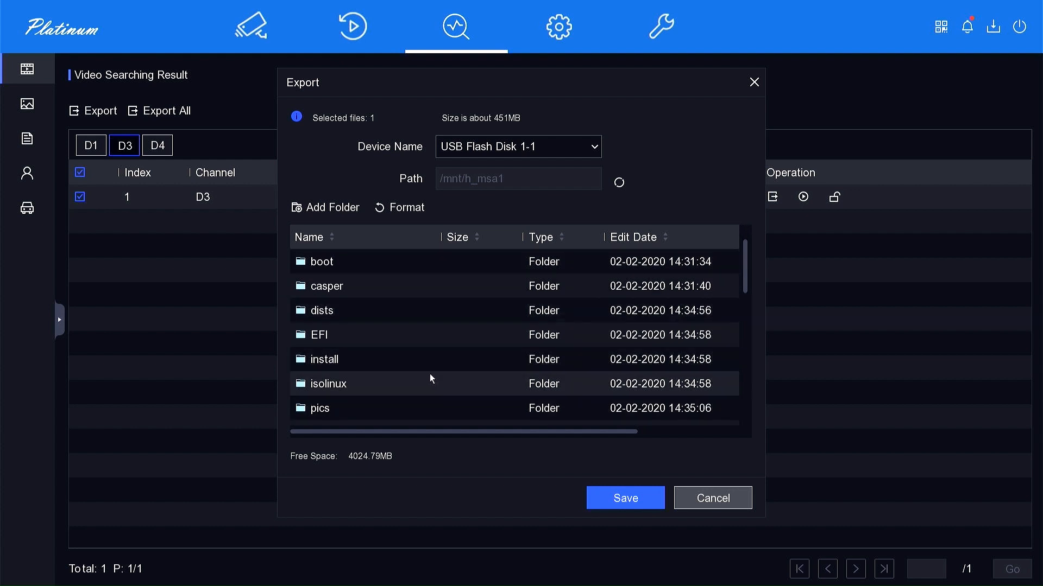
scroll(412, 378, down, 4)
scroll(366, 393, down, 2)
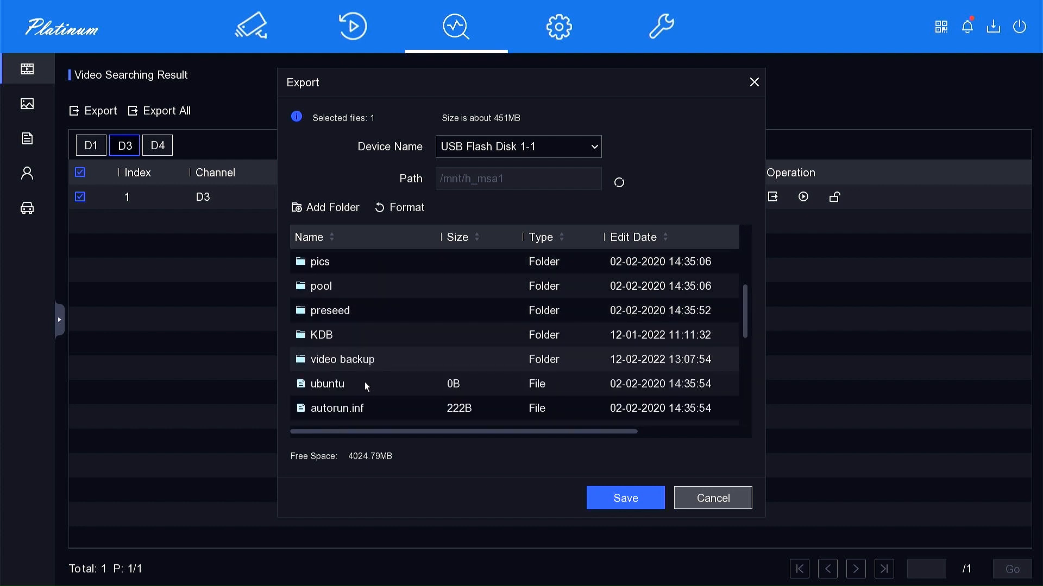
click(613, 496)
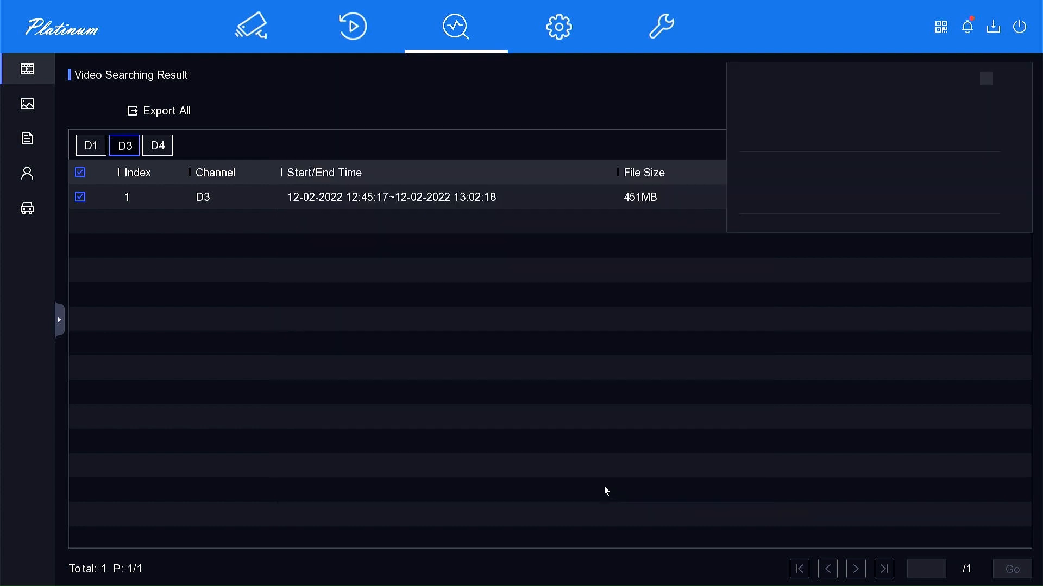
- Export the D4 search result's video and log without the player to the video backup folder on USB Flash Disk 1-1
click(156, 152)
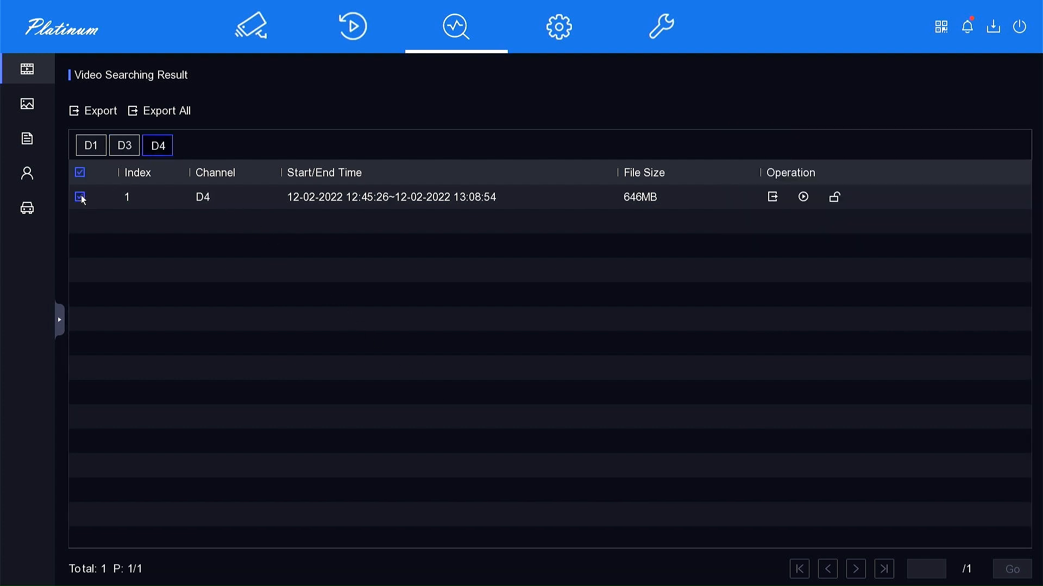
click(89, 119)
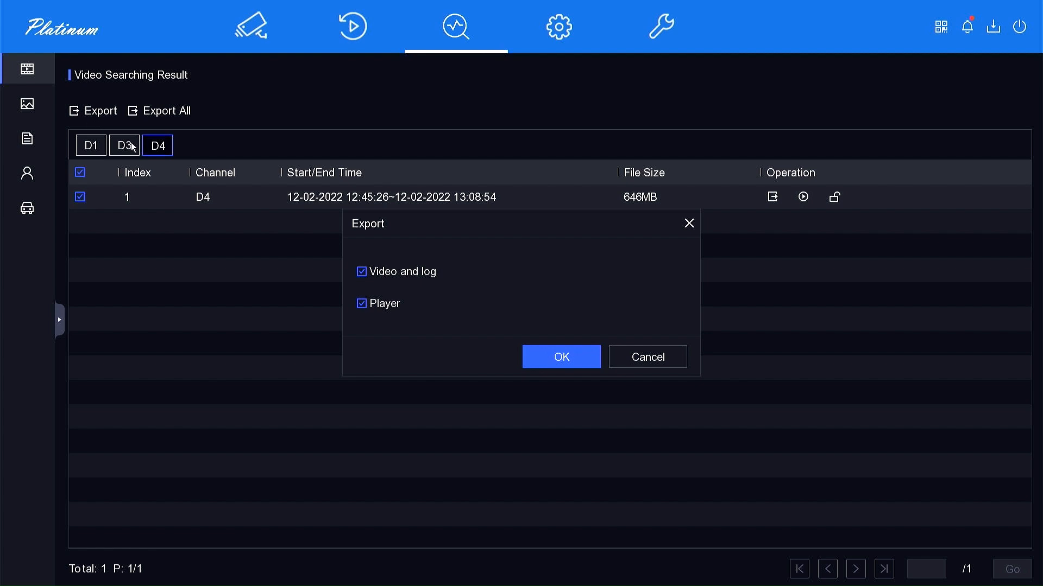
click(386, 302)
click(539, 353)
scroll(549, 354, down, 7)
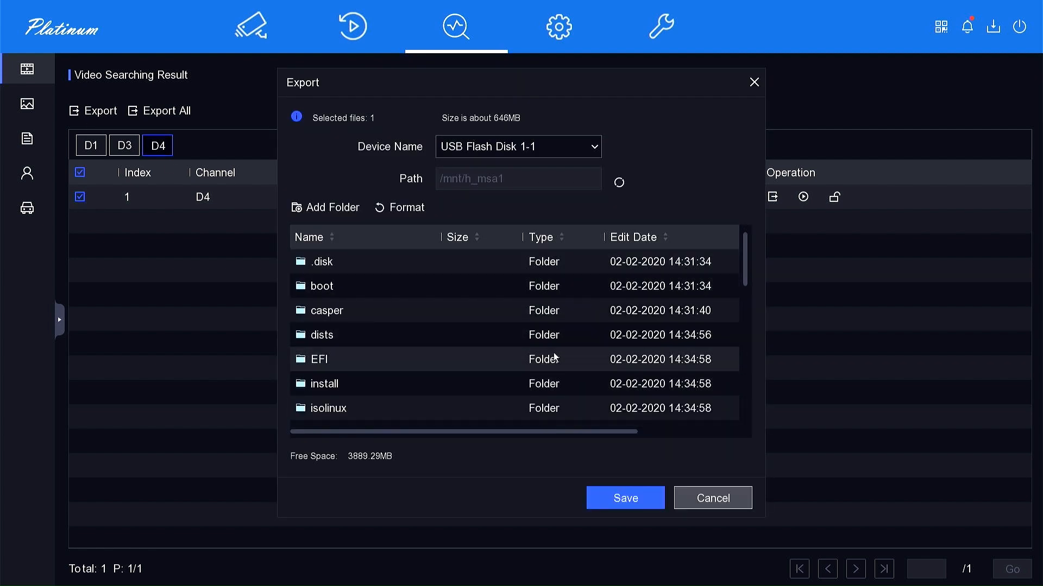
scroll(516, 365, down, 1)
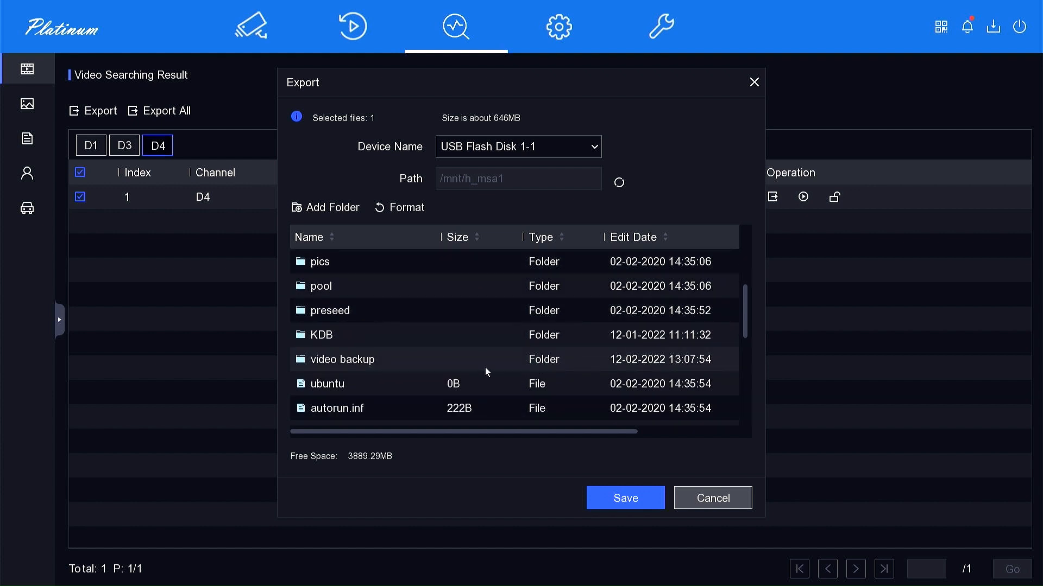
double_click(394, 360)
click(600, 494)
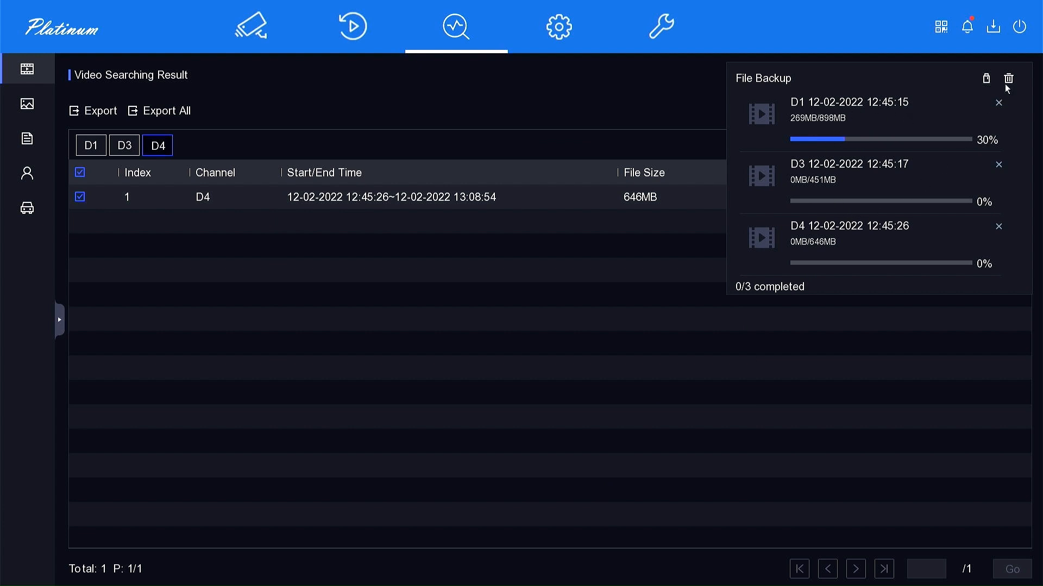
- Check the progress of the D1, D3 and D4 exports in the File Backup list
click(993, 32)
click(993, 32)
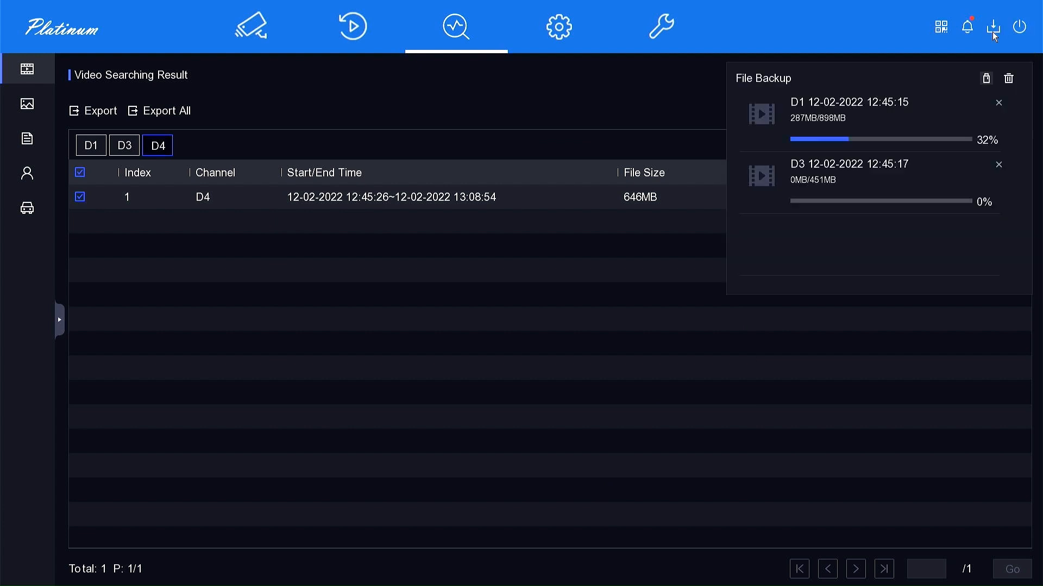
click(822, 362)
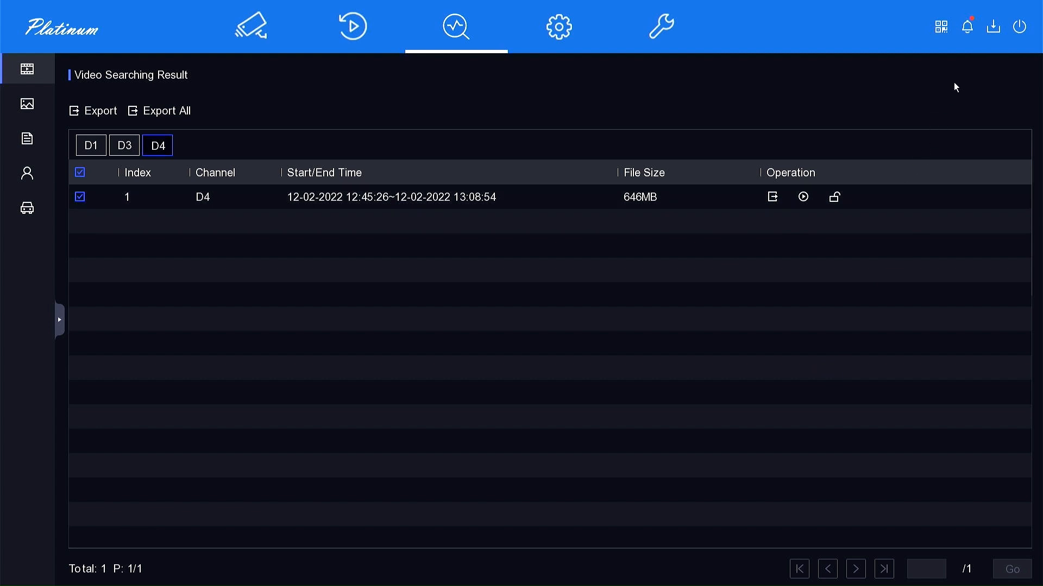
click(998, 29)
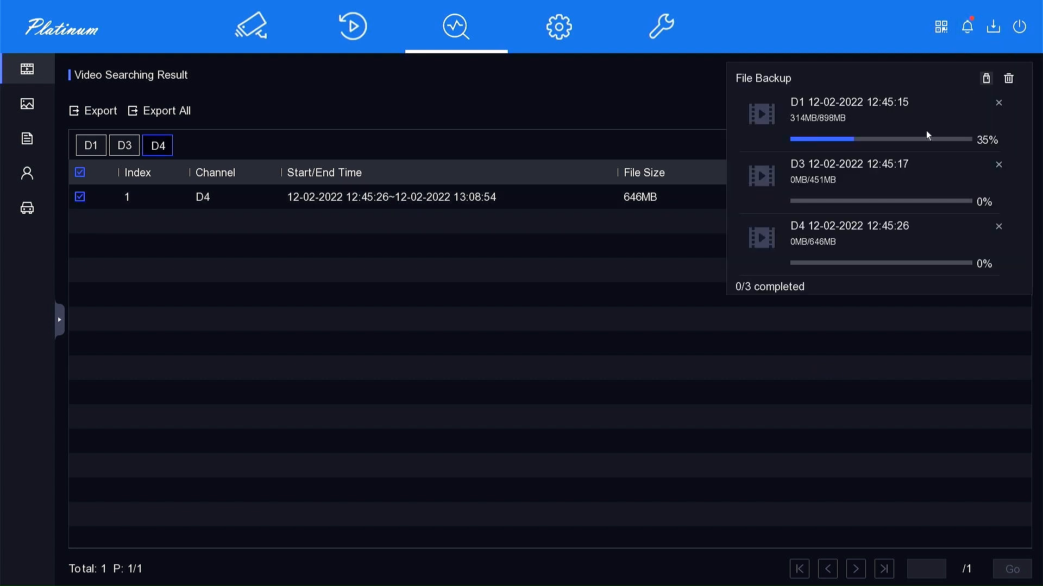